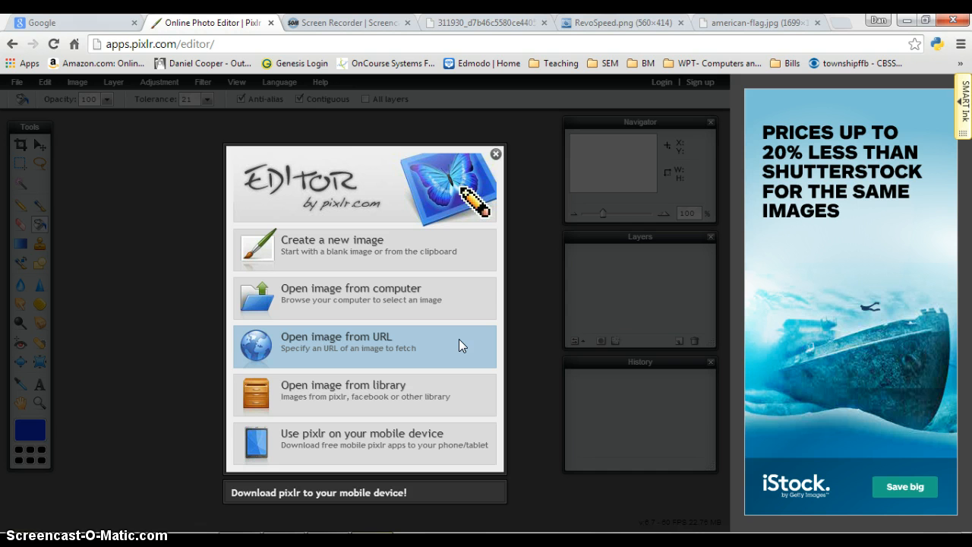
{"action": "left_click", "coordinate": [457, 397]}
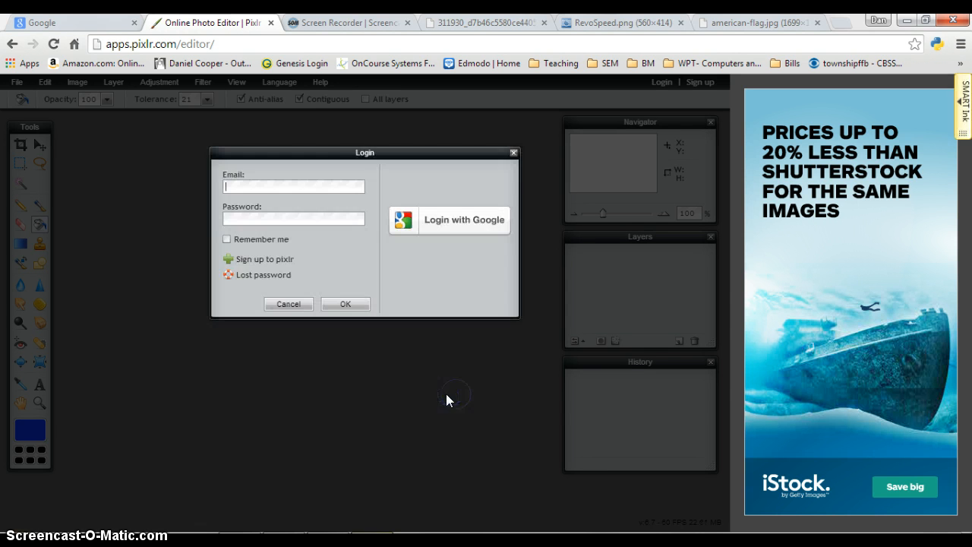
{"action": "left_click", "coordinate": [445, 237]}
{"action": "left_click", "coordinate": [249, 187]}
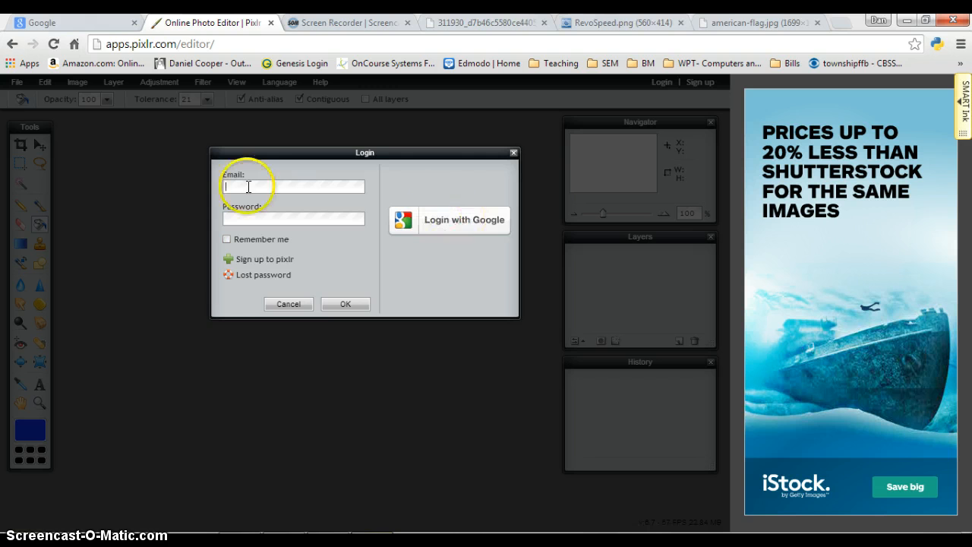
{"action": "left_click", "coordinate": [289, 304]}
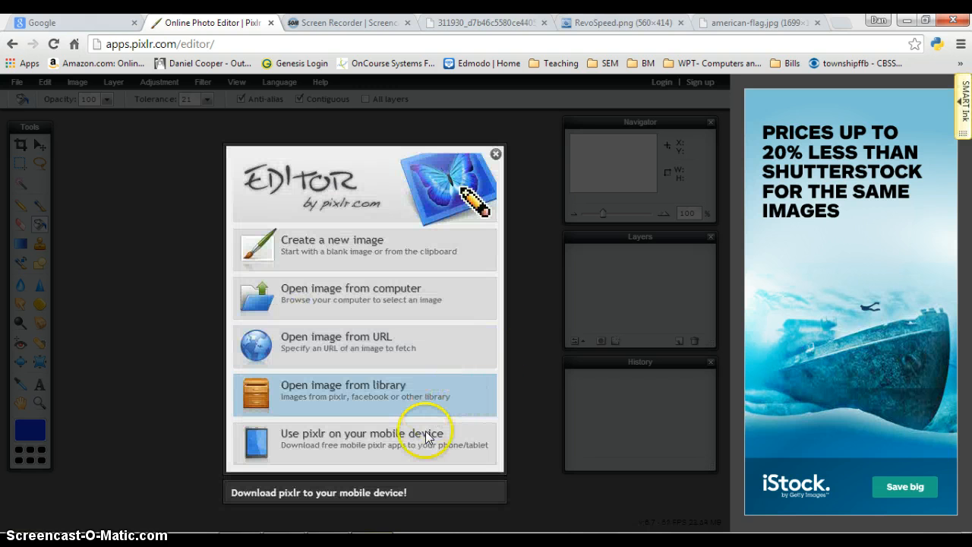
Step: Start opening an image from a URL and copy the web address of the FT logo JPG at static.hudl.com
{"action": "left_click", "coordinate": [435, 338]}
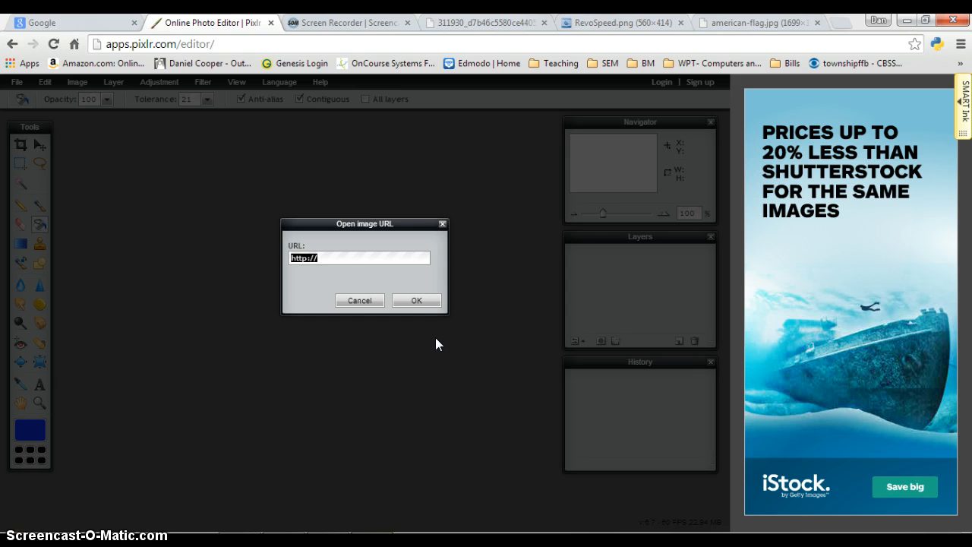
{"action": "left_click", "coordinate": [460, 23]}
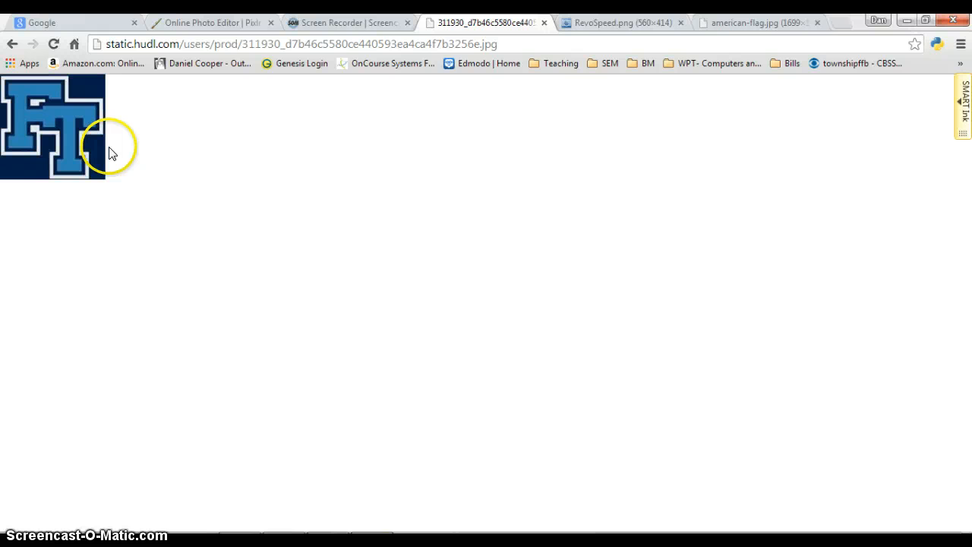
{"action": "left_click", "coordinate": [406, 44]}
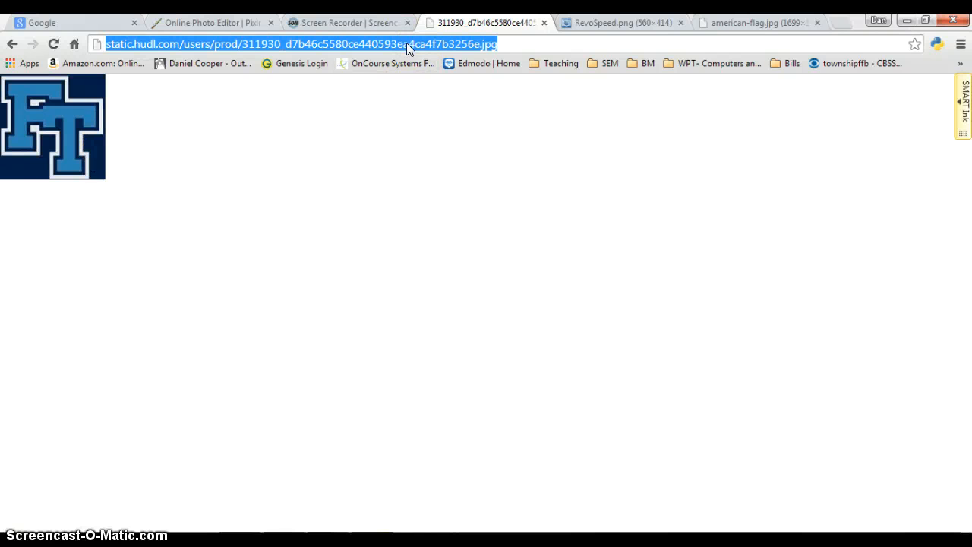
{"action": "right_click", "coordinate": [407, 44]}
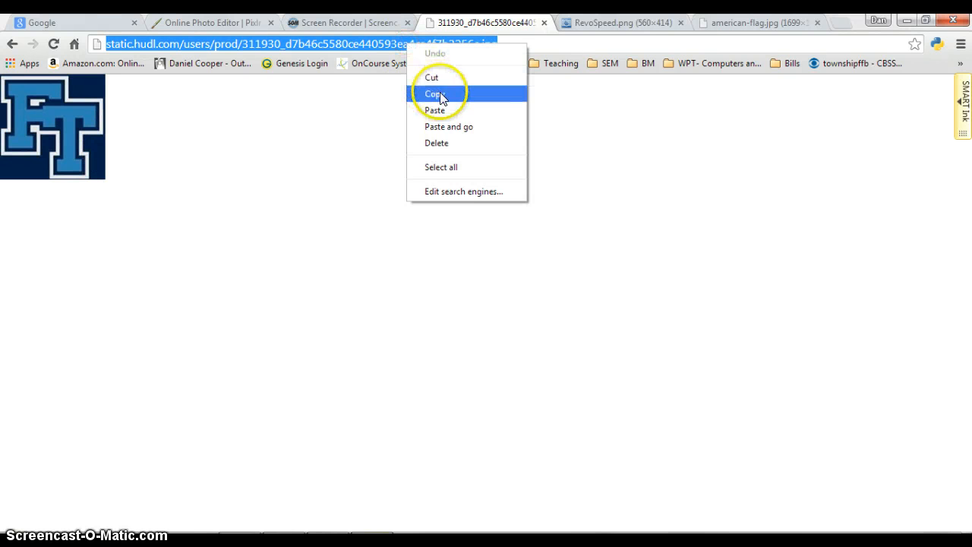
{"action": "left_click", "coordinate": [439, 94]}
Step: Replace the placeholder address in the editor's image URL prompt with the copied FT logo address and open the image
{"action": "left_click", "coordinate": [225, 23]}
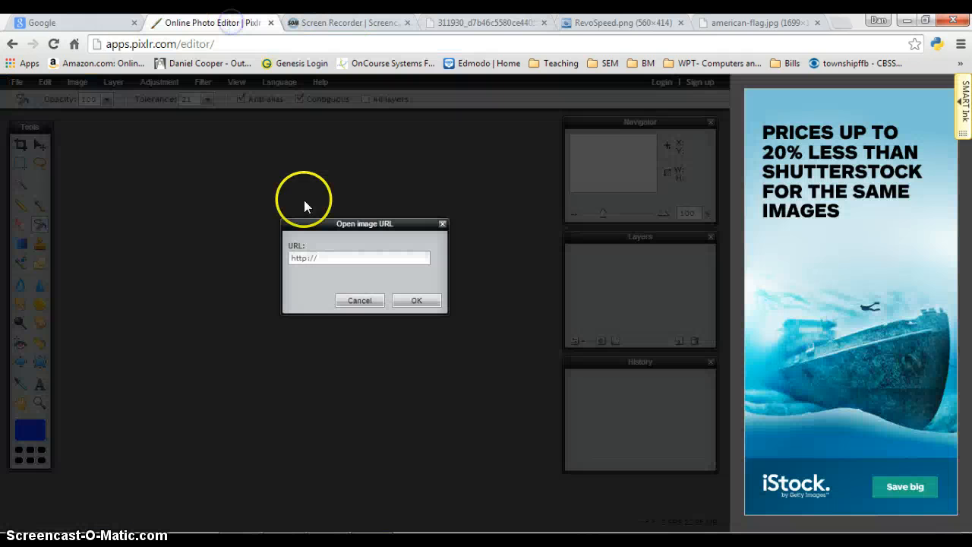
{"action": "left_click_drag", "start_coordinate": [329, 259], "coordinate": [278, 259]}
{"action": "right_click", "coordinate": [301, 258]}
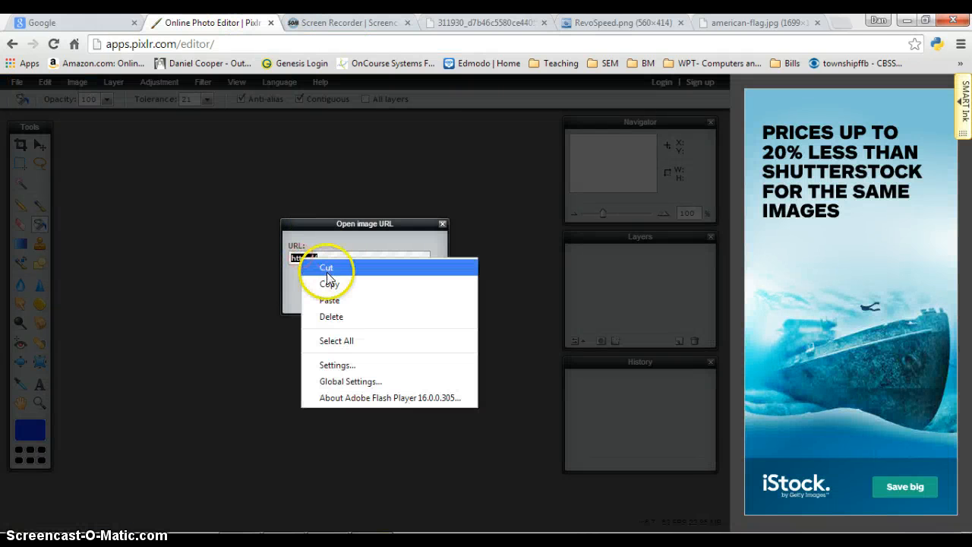
{"action": "left_click", "coordinate": [335, 299]}
{"action": "left_click", "coordinate": [405, 301]}
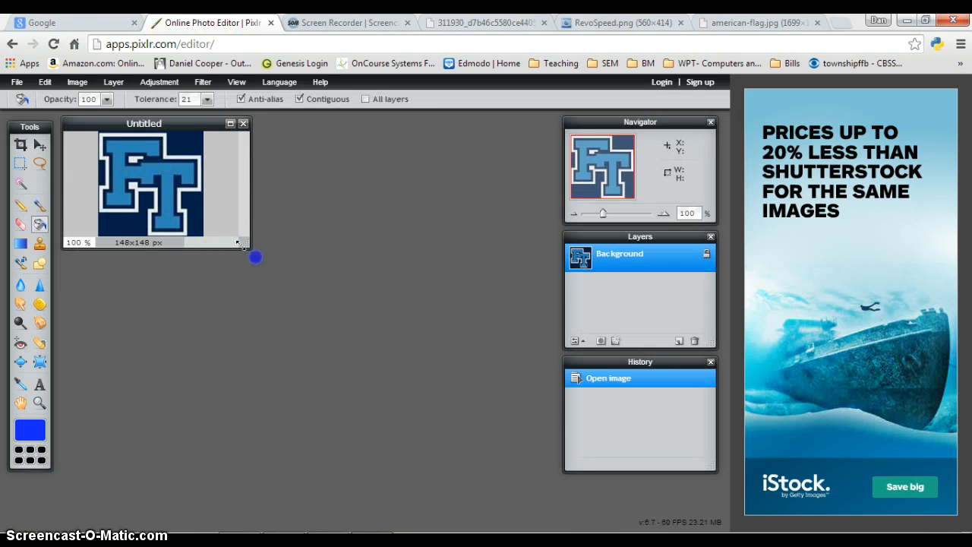
Step: Enlarge the FT logo's image window and magnify the logo to 180%
{"action": "left_click_drag", "start_coordinate": [238, 243], "coordinate": [507, 434]}
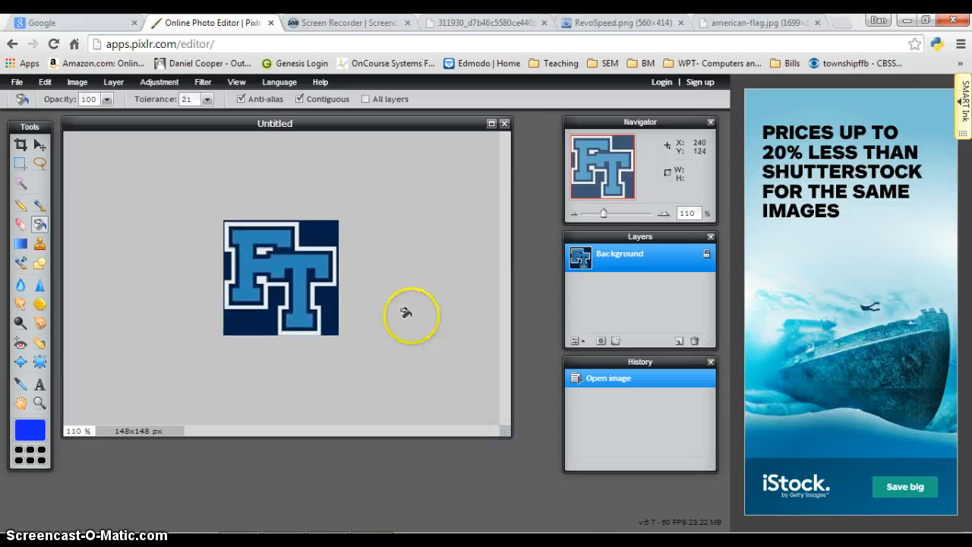
{"action": "scroll", "coordinate": [406, 312], "scroll_direction": "up", "scroll_amount": 4}
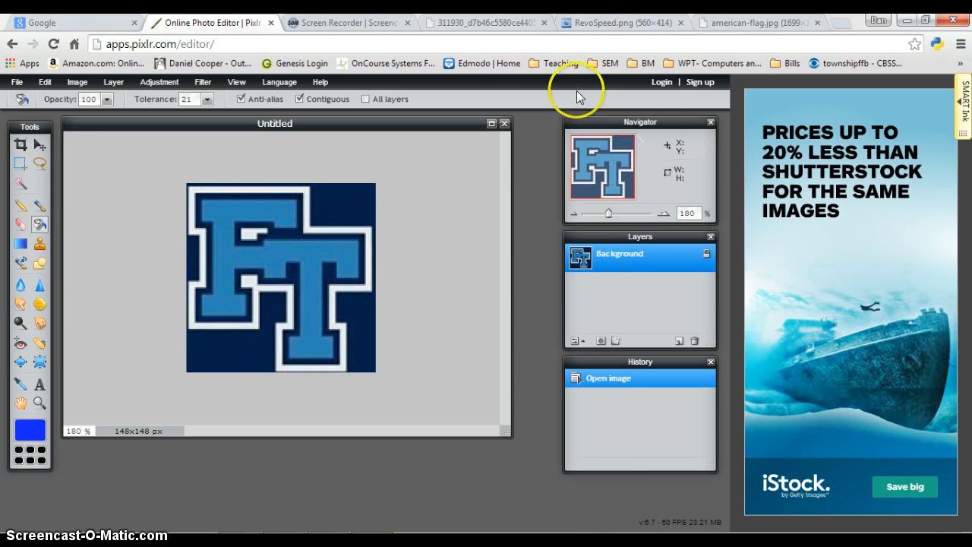
{"action": "left_click", "coordinate": [58, 316]}
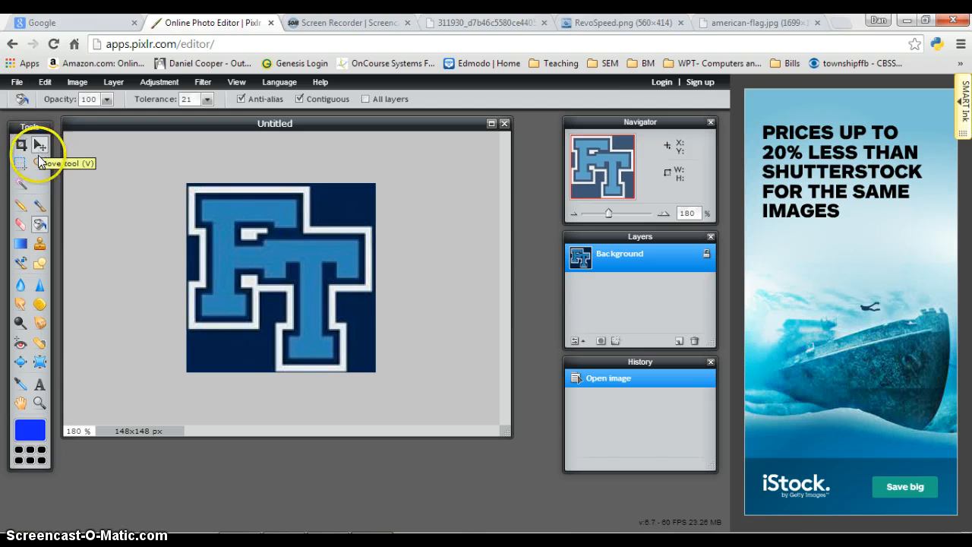
{"action": "left_click", "coordinate": [40, 226]}
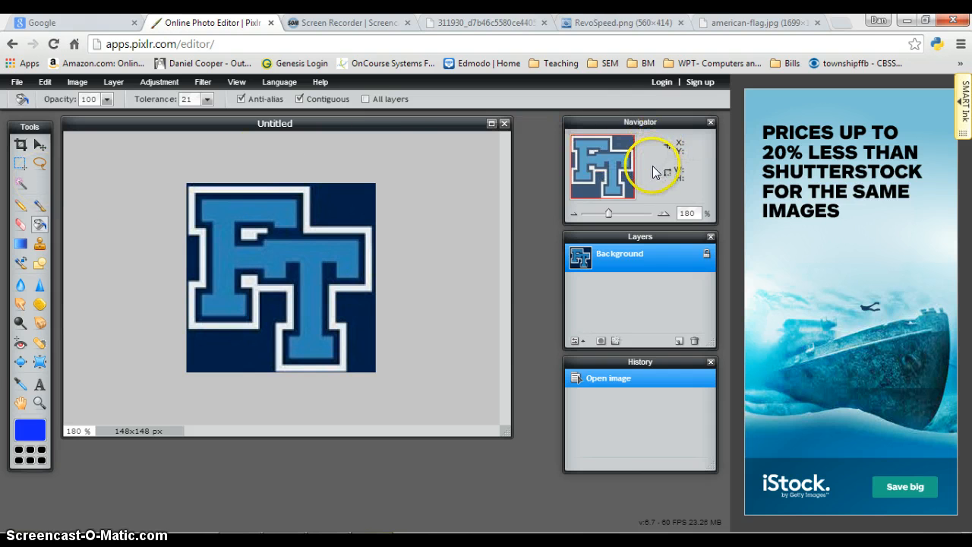
Step: Examine the FT logo at different magnifications up to 430%, finishing at 230%
{"action": "left_click", "coordinate": [664, 213]}
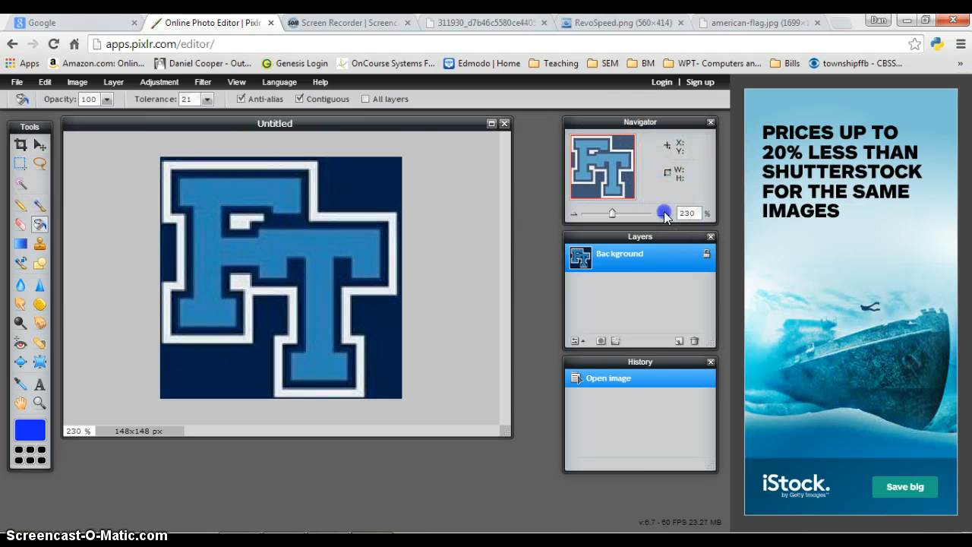
{"action": "left_click", "coordinate": [664, 213]}
{"action": "left_click", "coordinate": [574, 214]}
{"action": "left_click", "coordinate": [575, 214]}
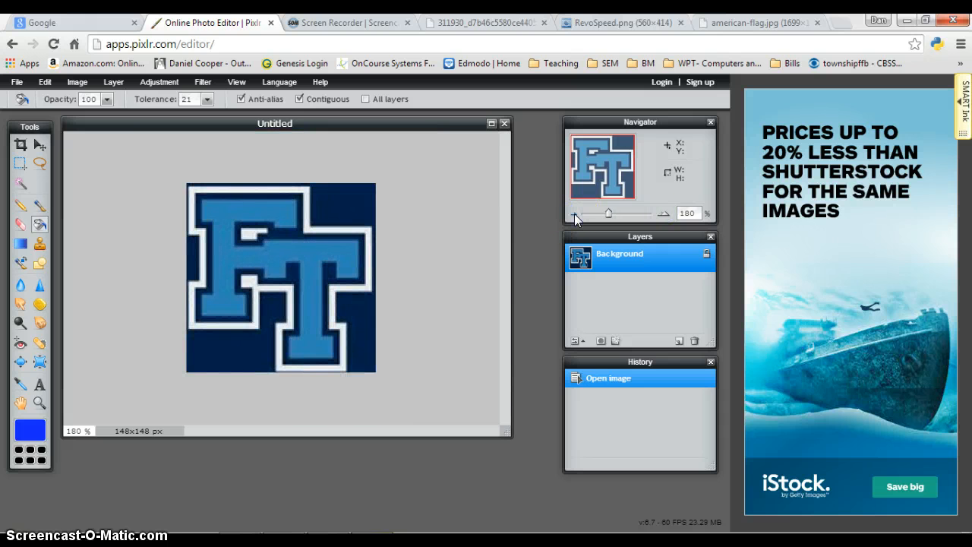
{"action": "double_click", "coordinate": [664, 214]}
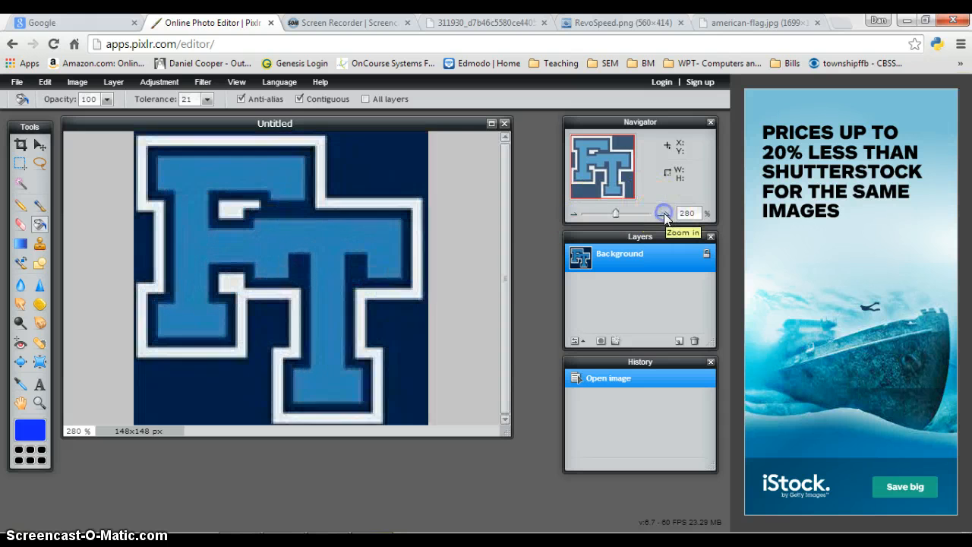
{"action": "left_click", "coordinate": [664, 213]}
{"action": "left_click", "coordinate": [664, 214]}
{"action": "mouse_move", "coordinate": [594, 160]}
{"action": "left_mouse_down"}
{"action": "mouse_move", "coordinate": [599, 174]}
{"action": "mouse_move", "coordinate": [598, 147]}
{"action": "mouse_move", "coordinate": [599, 158]}
{"action": "left_mouse_up"}
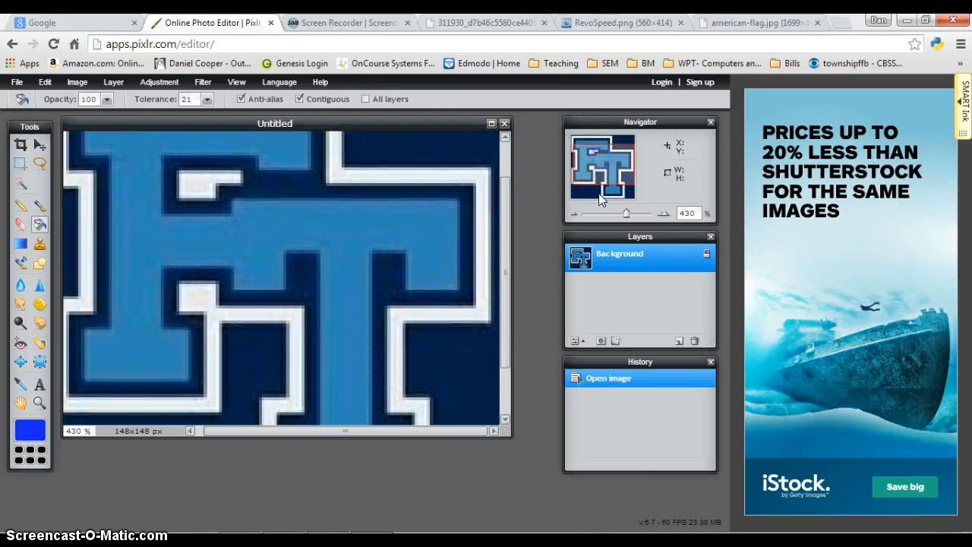
{"action": "left_click", "coordinate": [577, 213]}
{"action": "double_click", "coordinate": [577, 213]}
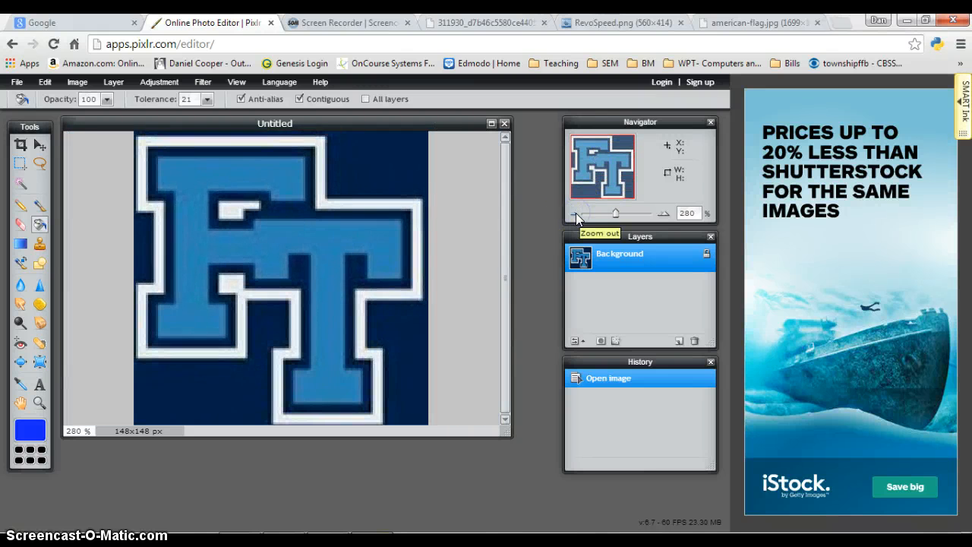
{"action": "left_click", "coordinate": [576, 213]}
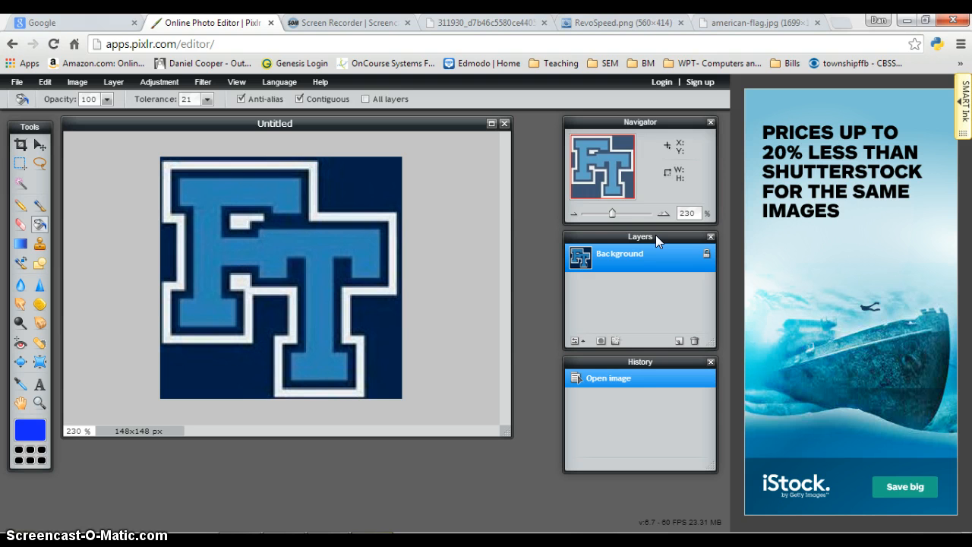
Step: Unlock the Background layer of the FT logo image
{"action": "left_click", "coordinate": [658, 258]}
{"action": "left_click", "coordinate": [707, 256]}
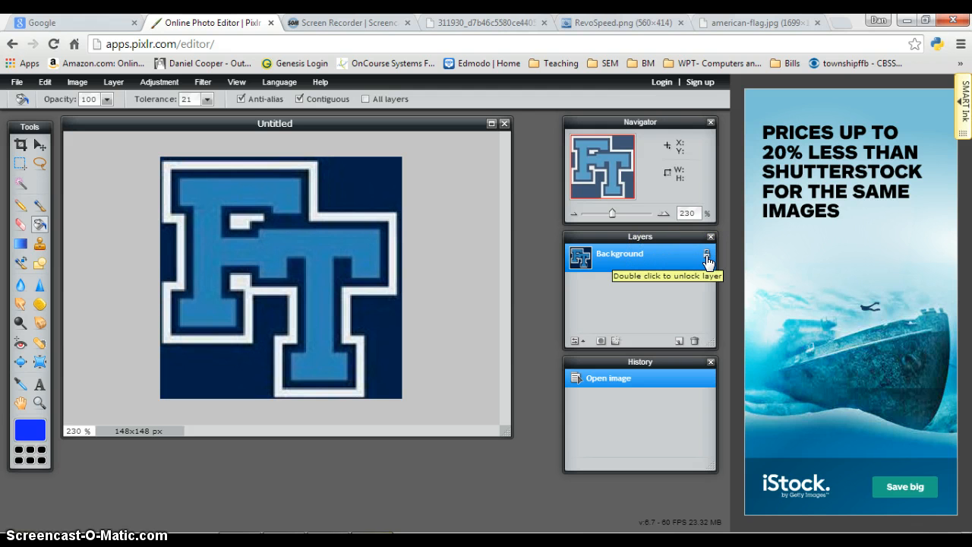
{"action": "double_click", "coordinate": [706, 257]}
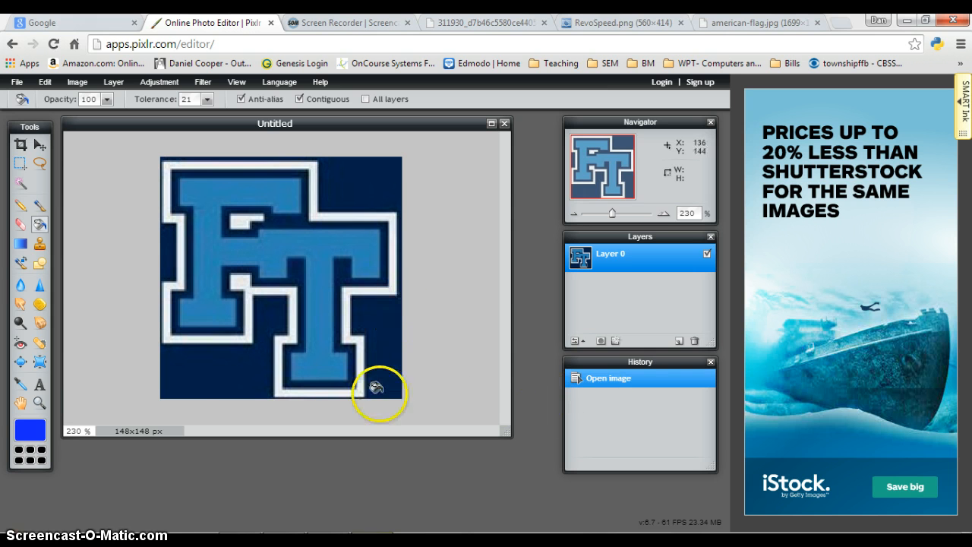
Step: Select the navy background areas around the FT logo with the Wand tool, clear them to transparency, and drop the selection
{"action": "left_click", "coordinate": [20, 184]}
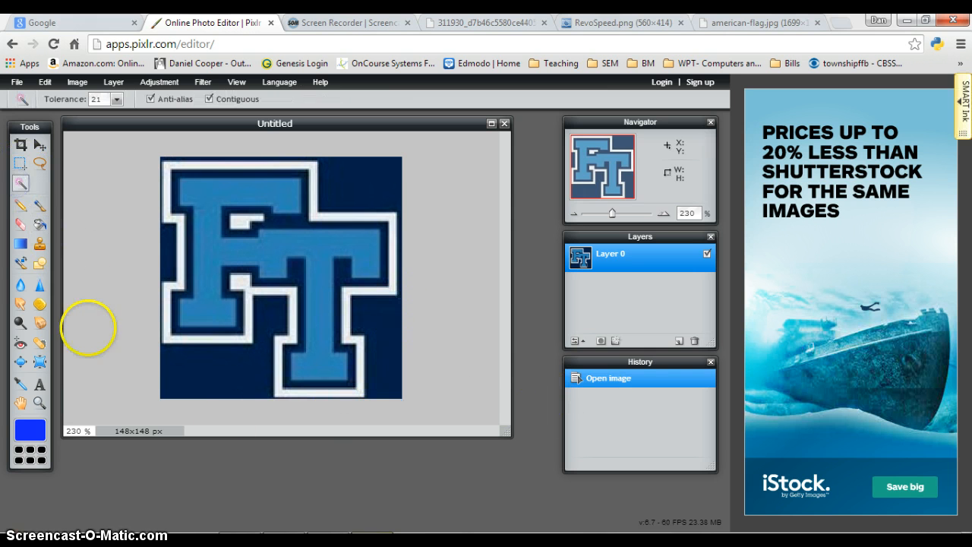
{"action": "left_click", "coordinate": [207, 367]}
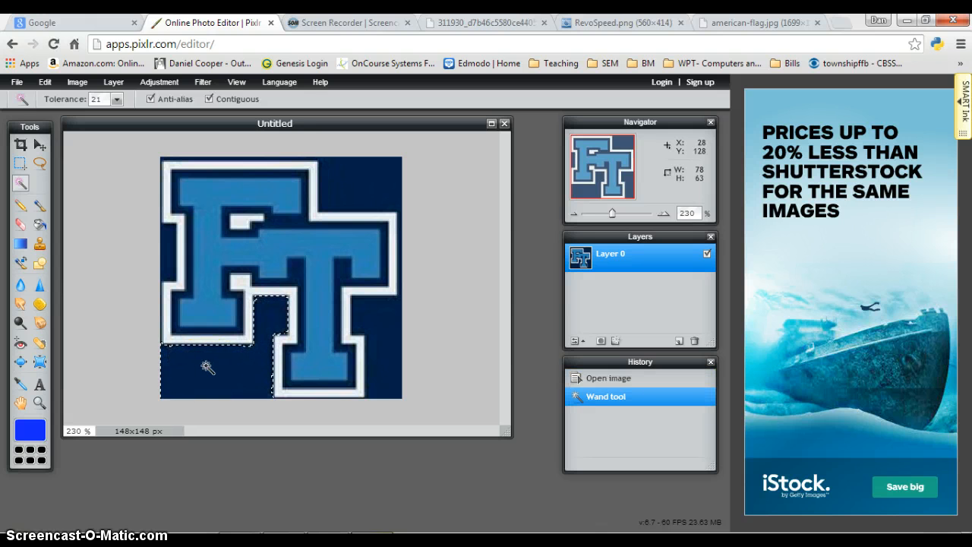
{"action": "key", "text": "Delete"}
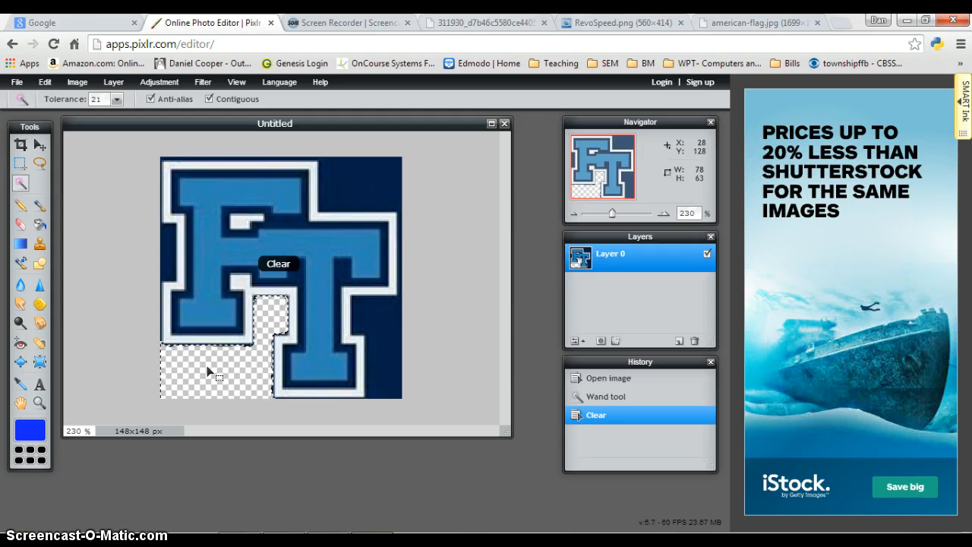
{"action": "left_click", "coordinate": [161, 275]}
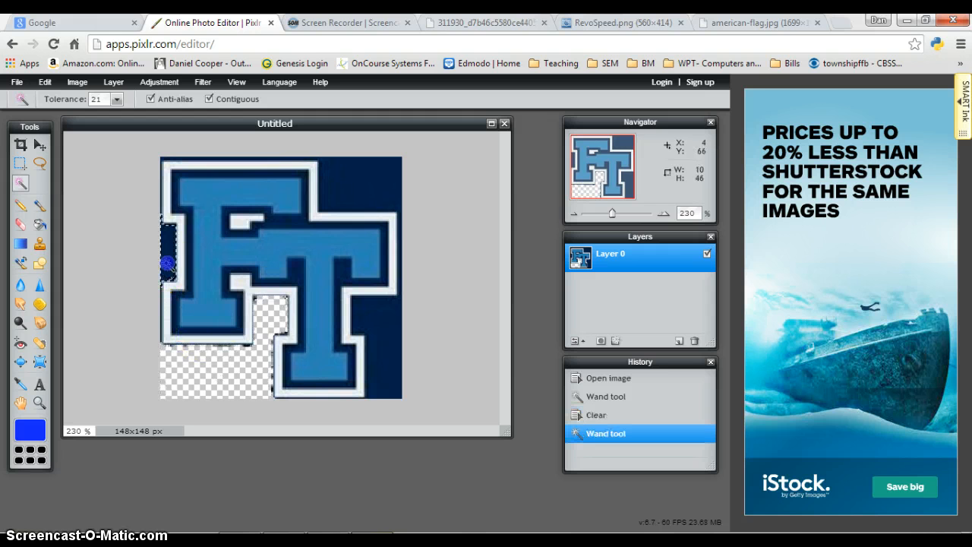
{"action": "key", "text": "Delete"}
{"action": "left_click", "coordinate": [336, 191]}
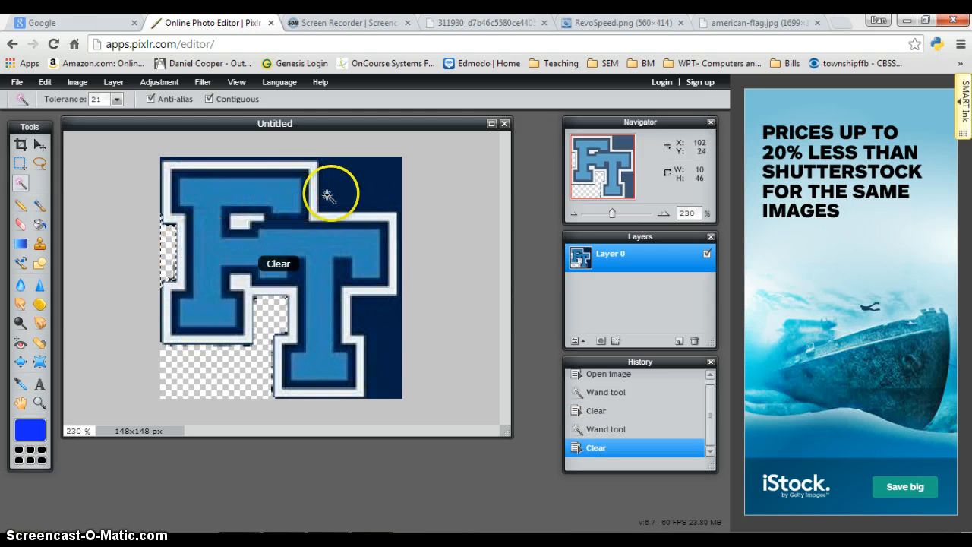
{"action": "key", "text": "Delete"}
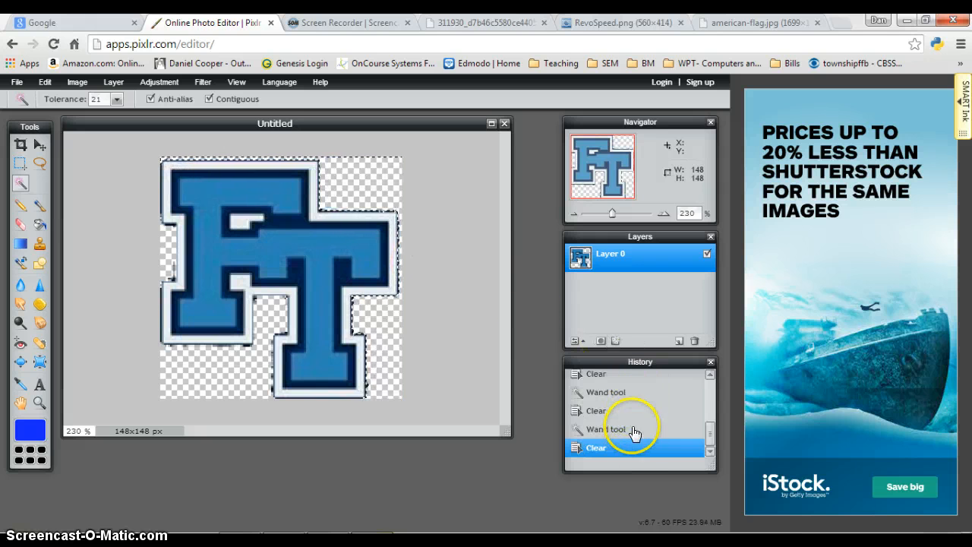
{"action": "left_click", "coordinate": [481, 339]}
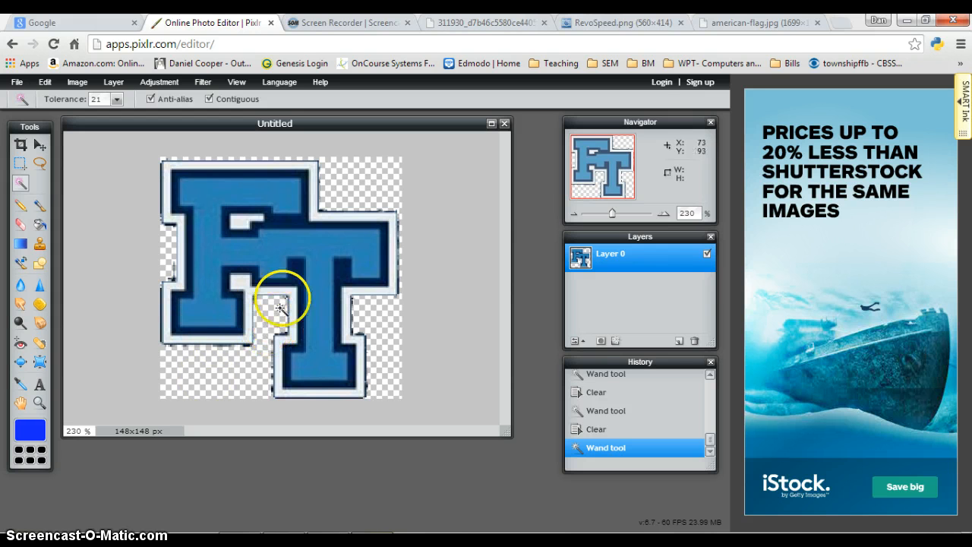
Step: Start opening another image from a URL and copy the web address of the RevoSpeed.png helmet picture
{"action": "left_click", "coordinate": [17, 82]}
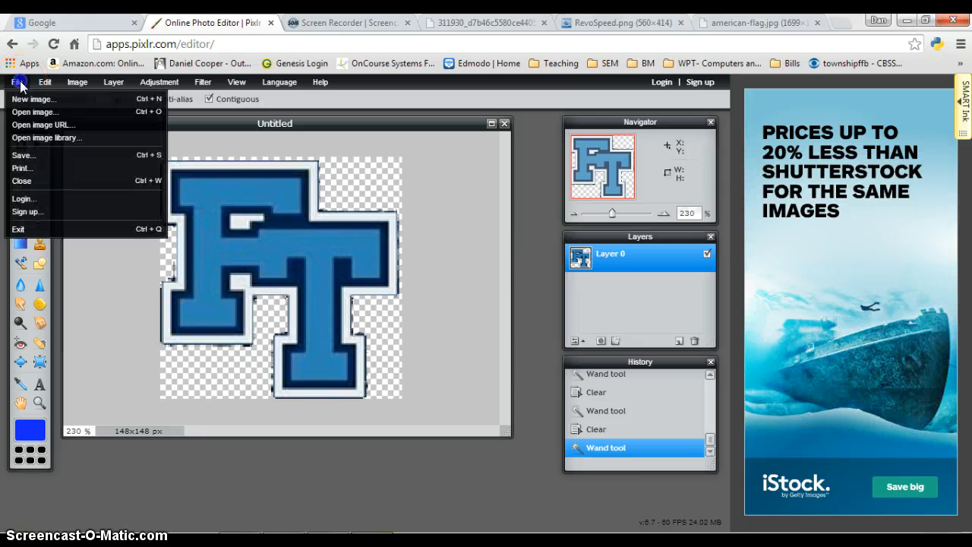
{"action": "left_click", "coordinate": [31, 122]}
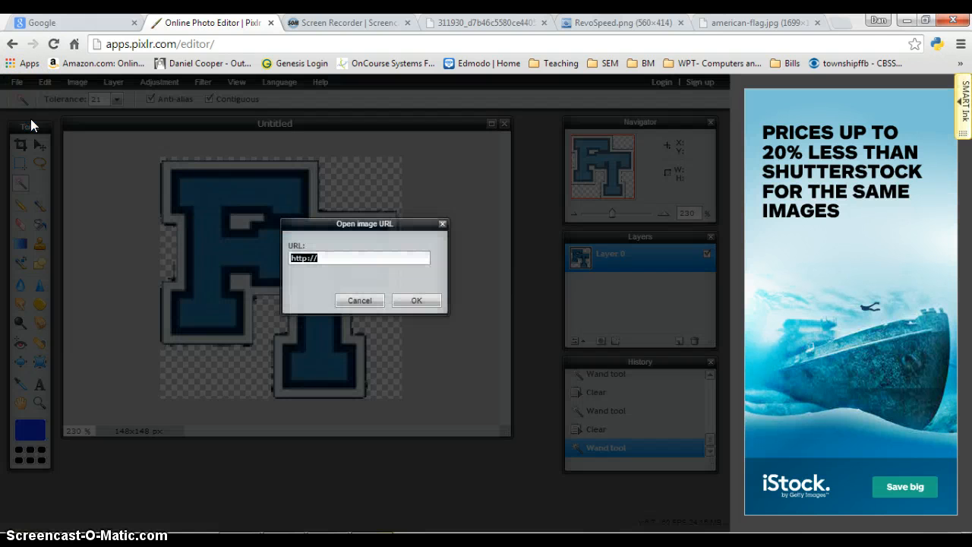
{"action": "left_click", "coordinate": [583, 25]}
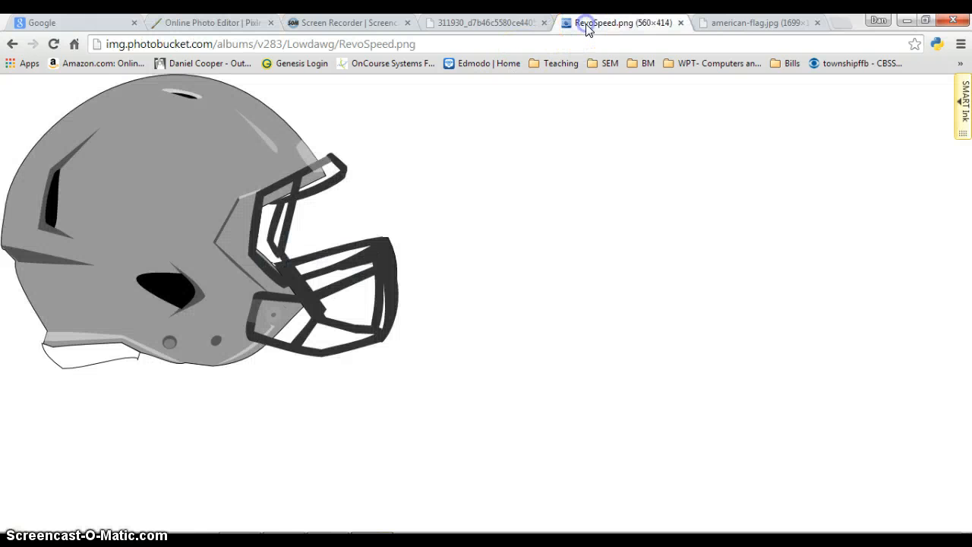
{"action": "left_click", "coordinate": [428, 44]}
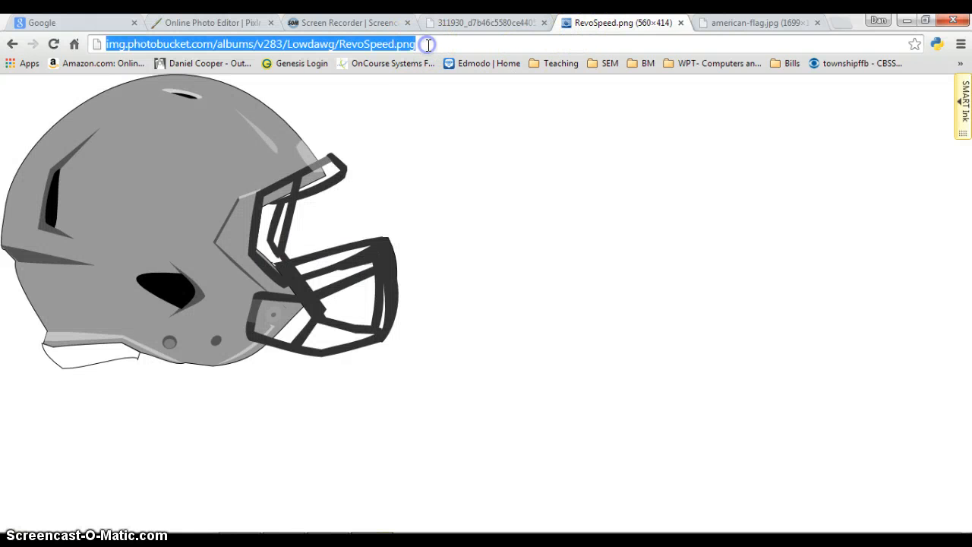
{"action": "right_click", "coordinate": [351, 44]}
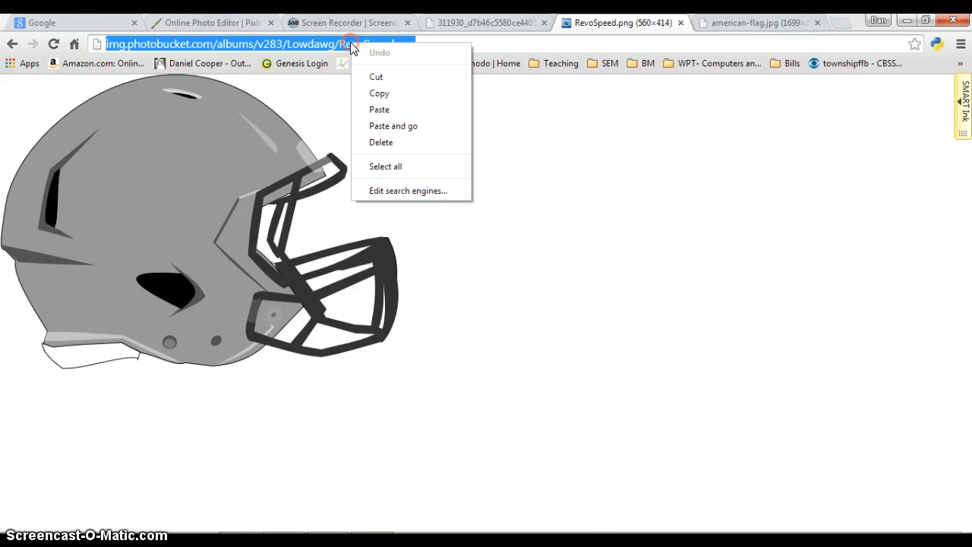
{"action": "left_click", "coordinate": [380, 95]}
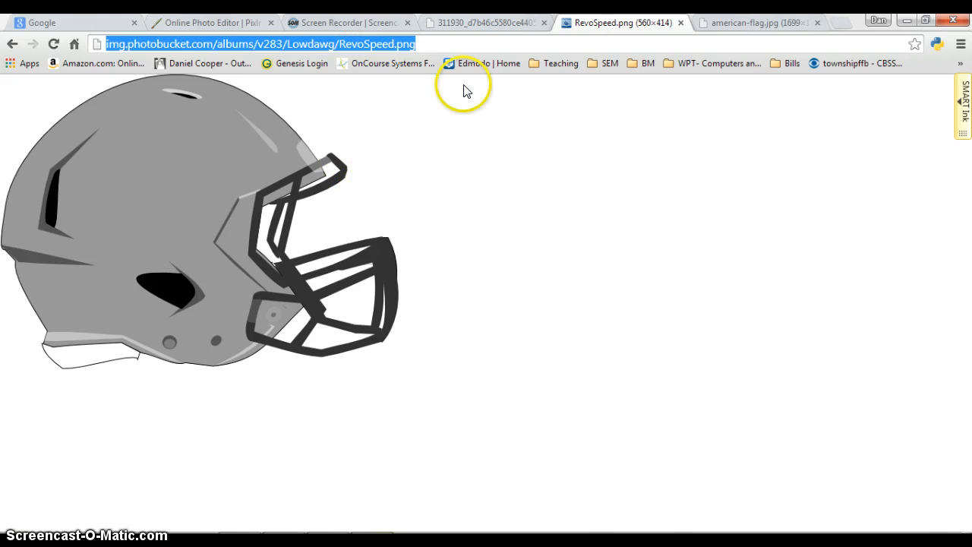
Step: Open the RevoSpeed.png helmet picture in the image editor from its copied web address
{"action": "left_click", "coordinate": [244, 25]}
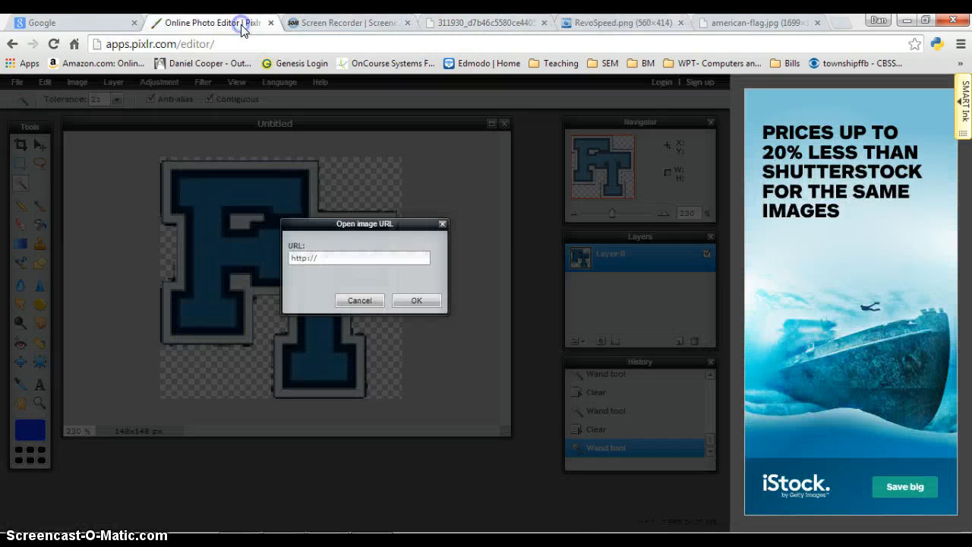
{"action": "left_click_drag", "start_coordinate": [328, 257], "coordinate": [284, 258]}
{"action": "right_click", "coordinate": [300, 258]}
{"action": "left_click", "coordinate": [329, 301]}
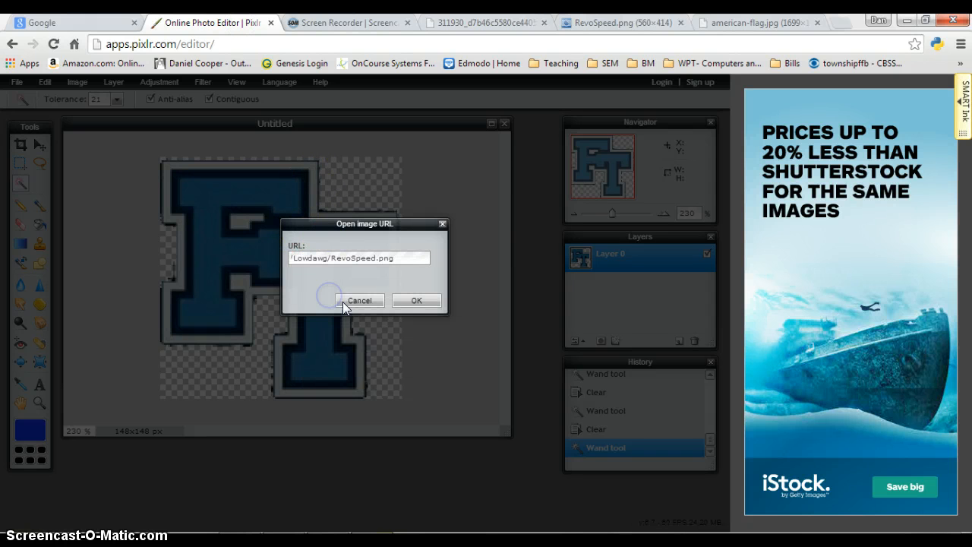
{"action": "left_click", "coordinate": [406, 301]}
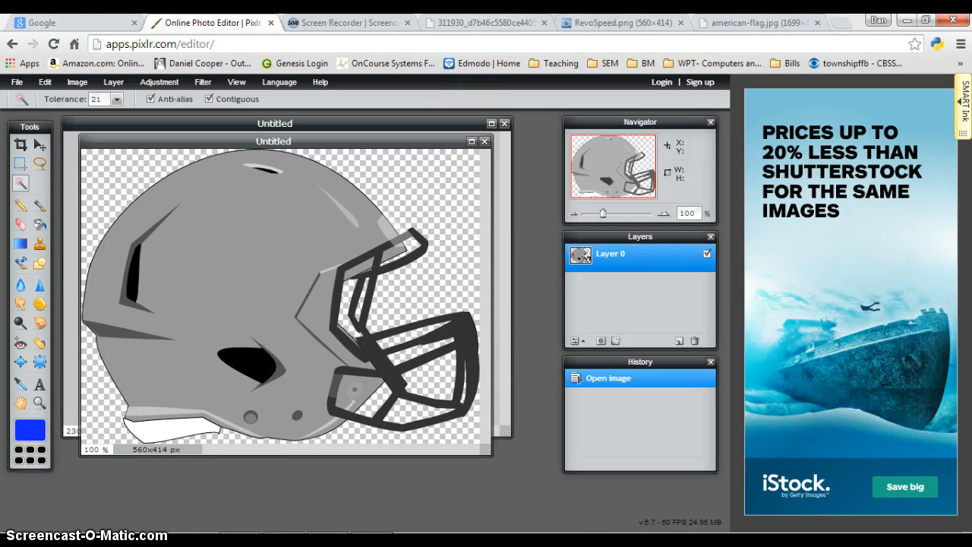
{"action": "left_click", "coordinate": [571, 23]}
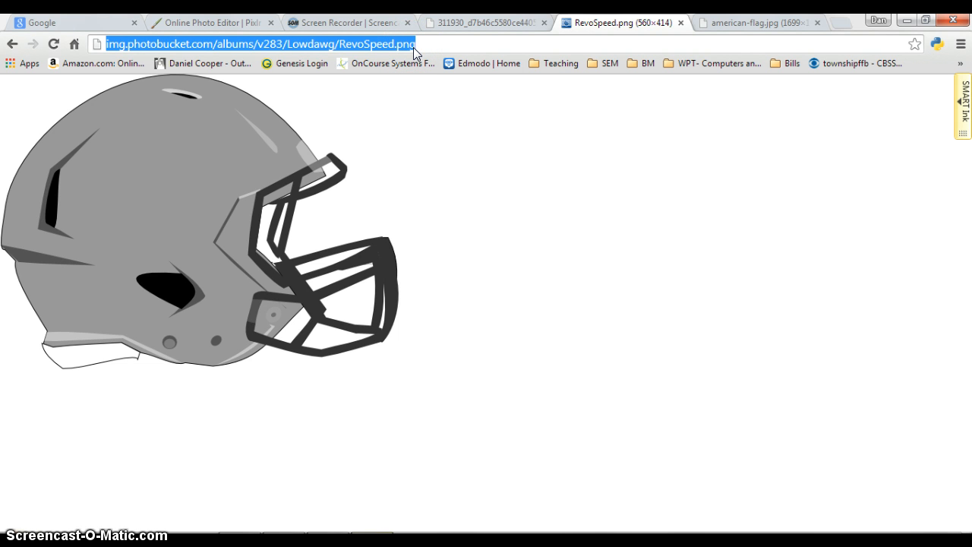
{"action": "left_click", "coordinate": [447, 24]}
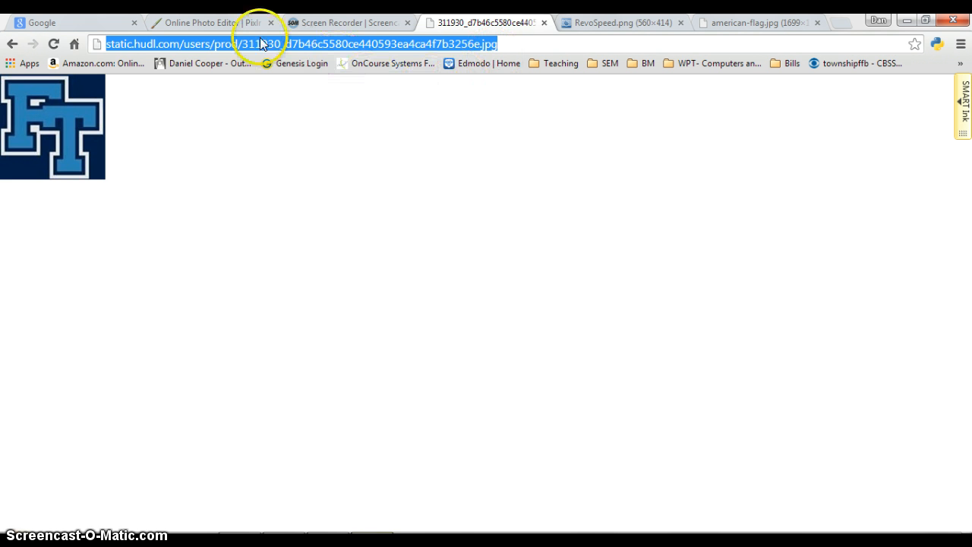
{"action": "left_click", "coordinate": [237, 22]}
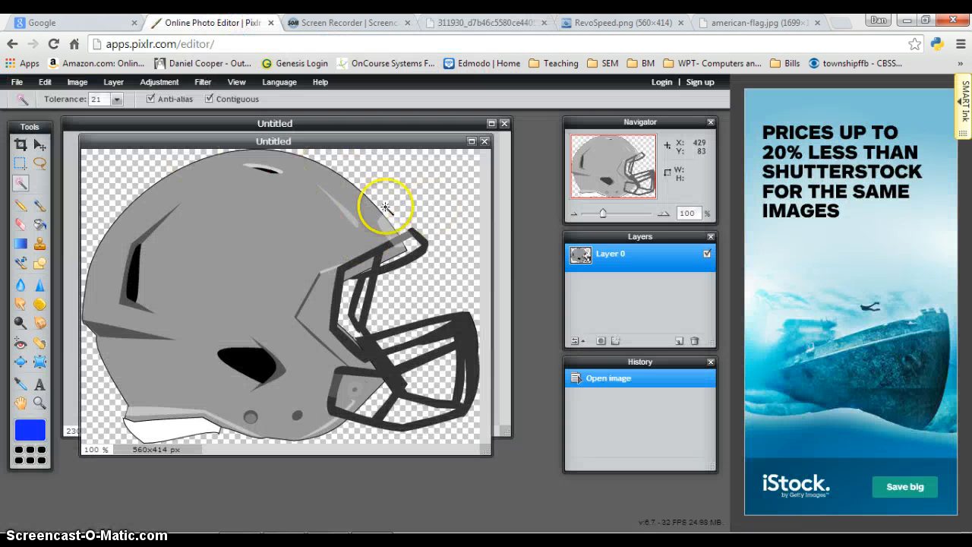
Step: Copy the entire FT logo image and paste it into the helmet image as a new layer
{"action": "left_click", "coordinate": [396, 126]}
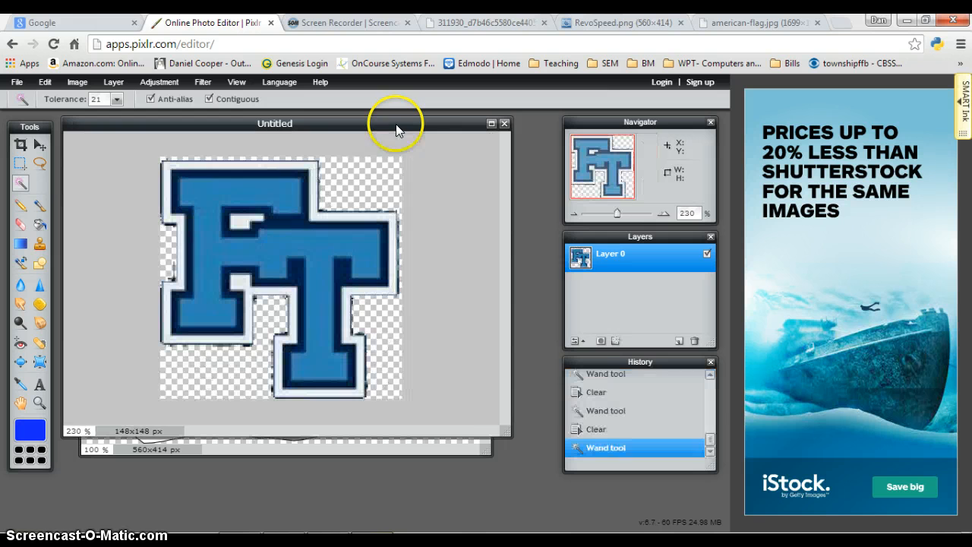
{"action": "left_click", "coordinate": [45, 81]}
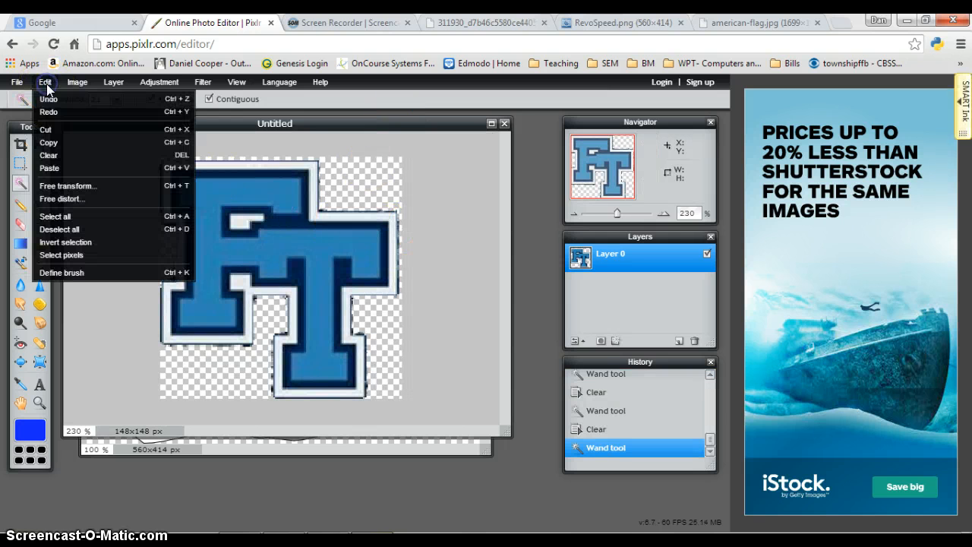
{"action": "left_click", "coordinate": [84, 216]}
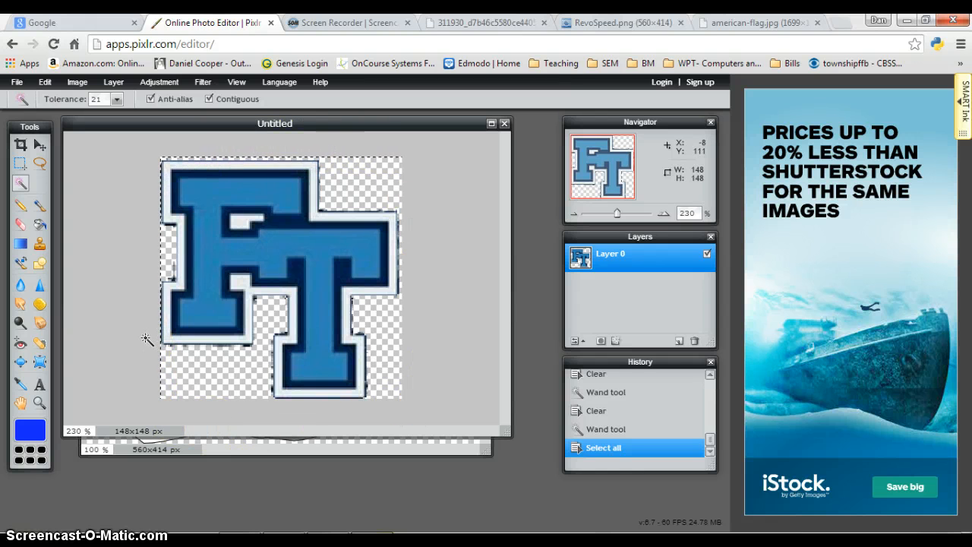
{"action": "left_click", "coordinate": [47, 82]}
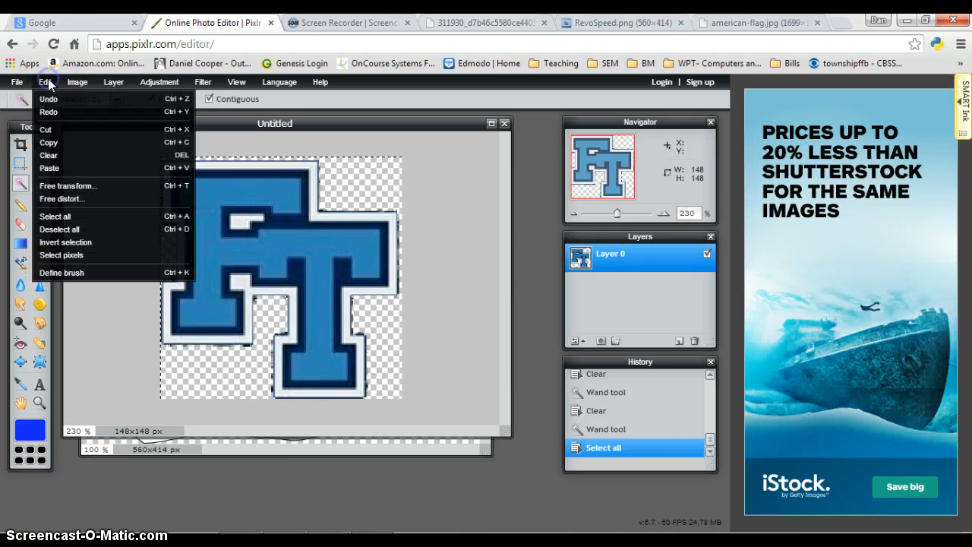
{"action": "left_click", "coordinate": [66, 144]}
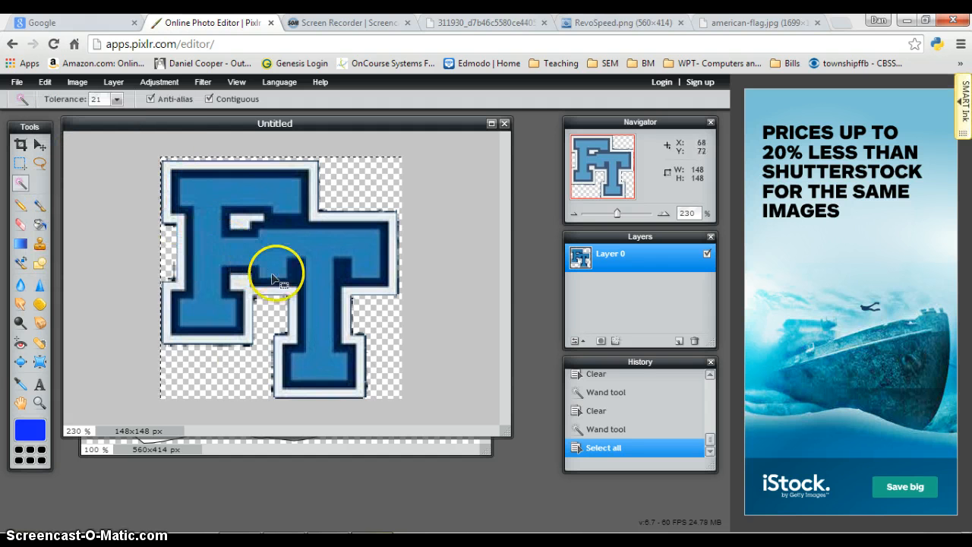
{"action": "left_click", "coordinate": [235, 446]}
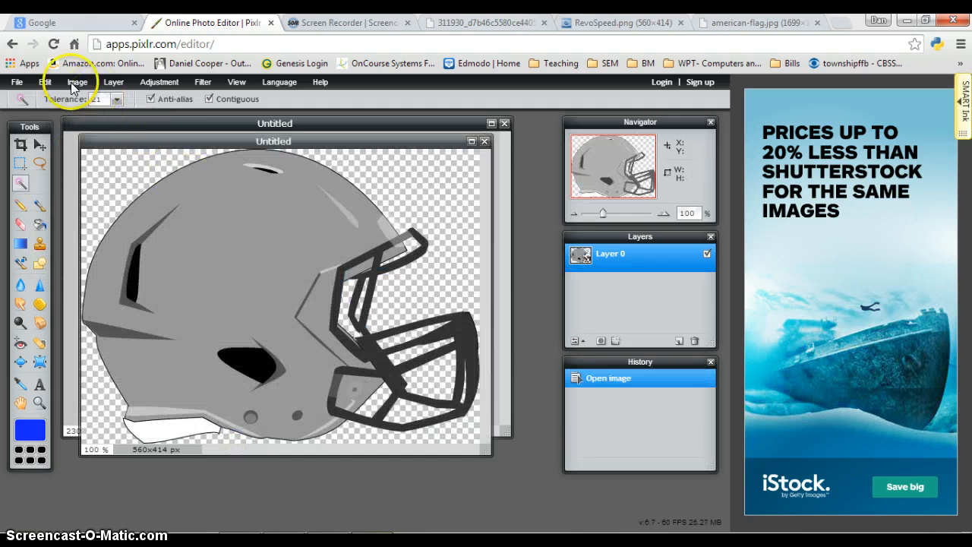
{"action": "left_click", "coordinate": [45, 82]}
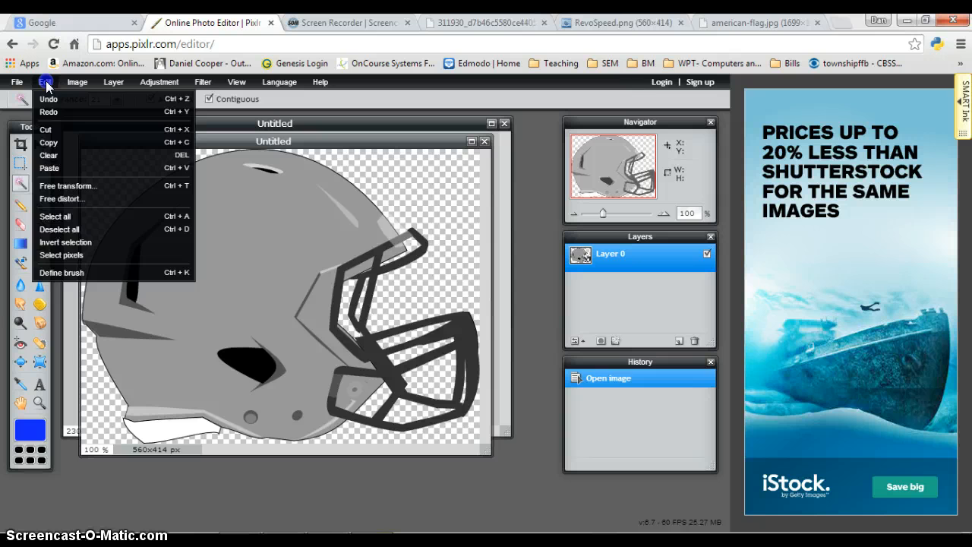
{"action": "left_click", "coordinate": [65, 168]}
Step: Move the pasted FT logo up and back onto the helmet's shell above the ear hole
{"action": "left_click", "coordinate": [40, 144]}
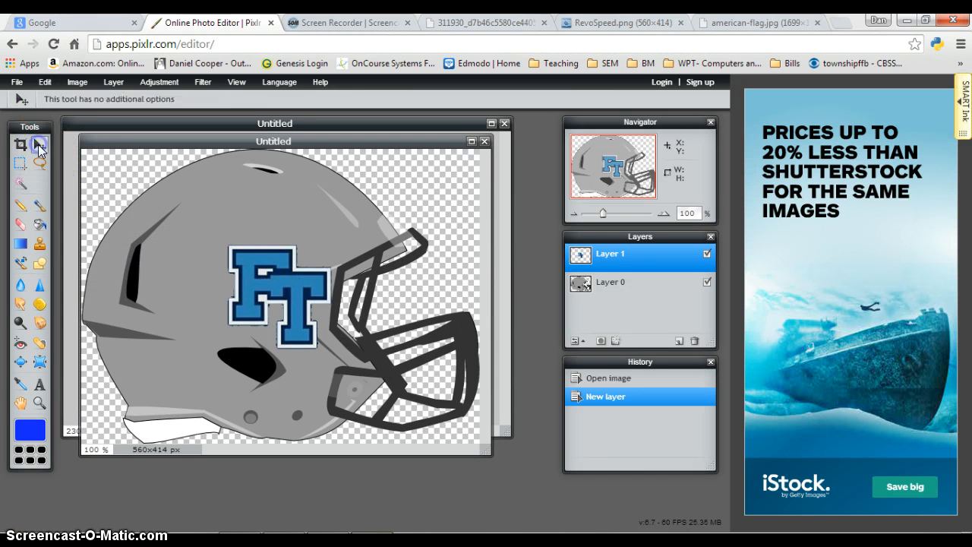
{"action": "left_click_drag", "start_coordinate": [279, 288], "coordinate": [240, 255]}
{"action": "left_click", "coordinate": [598, 323]}
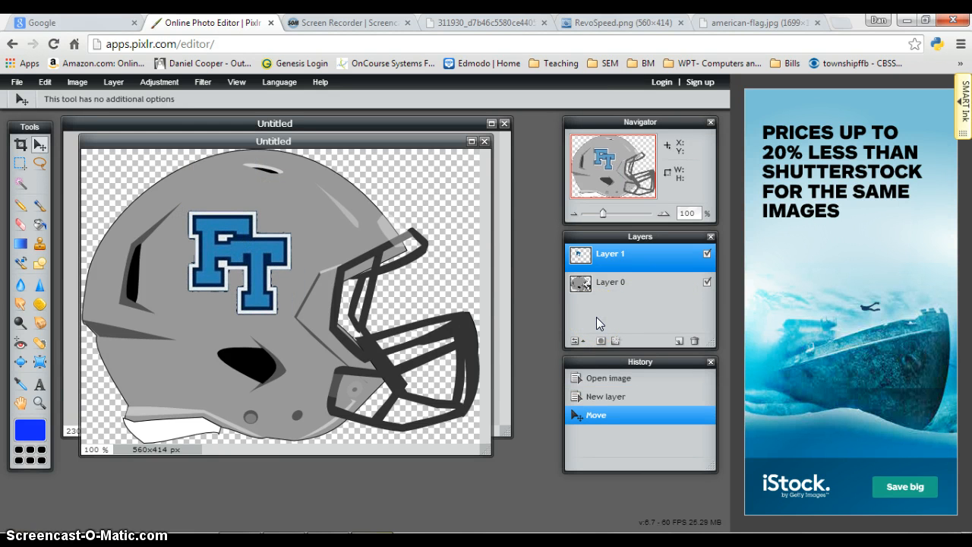
{"action": "left_click", "coordinate": [400, 265]}
{"action": "mouse_move", "coordinate": [241, 254]}
{"action": "left_mouse_down"}
{"action": "mouse_move", "coordinate": [256, 239]}
{"action": "mouse_move", "coordinate": [243, 255]}
{"action": "left_mouse_up"}
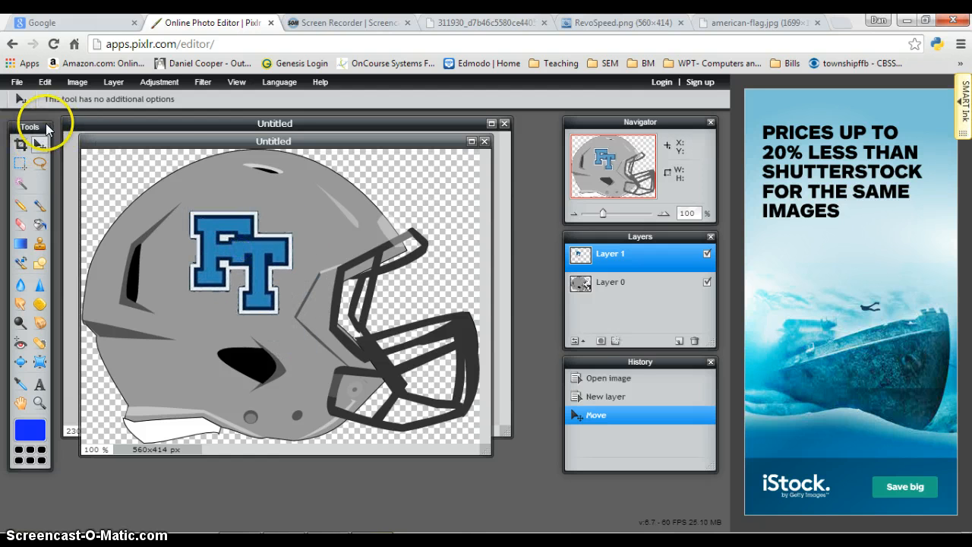
Step: Enlarge the FT logo with Free transform, rotate it slightly counterclockwise on the helmet's side, and apply the changes
{"action": "left_click", "coordinate": [44, 82]}
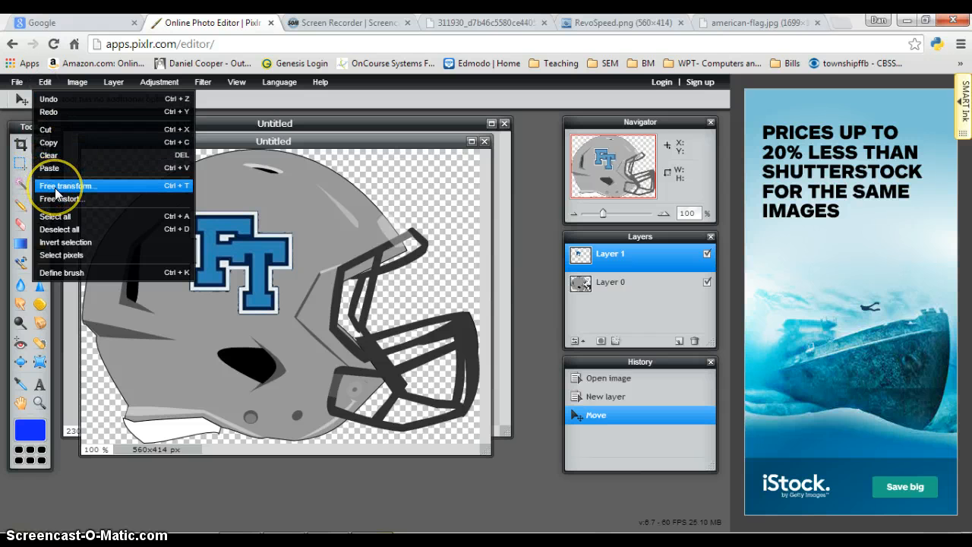
{"action": "left_click", "coordinate": [55, 186]}
{"action": "left_click_drag", "start_coordinate": [189, 314], "coordinate": [169, 335]}
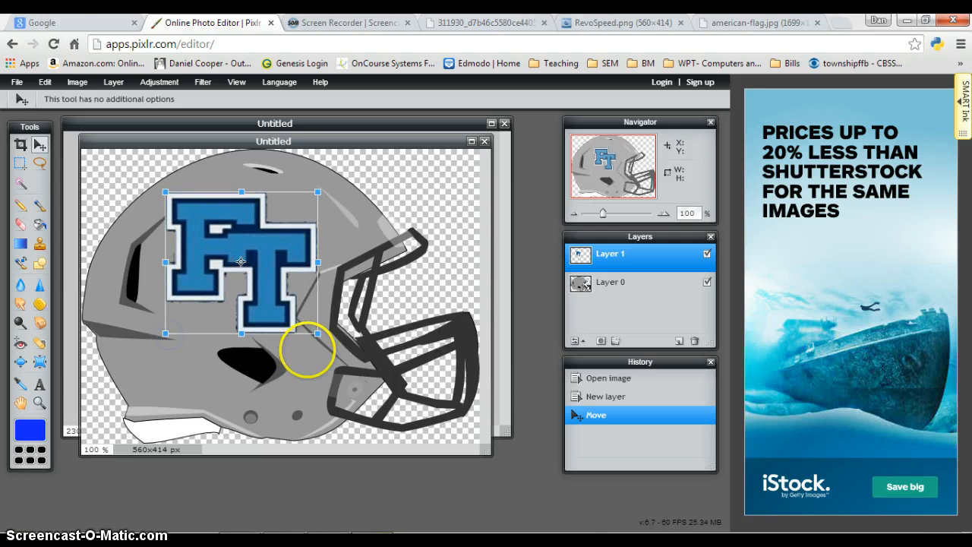
{"action": "left_click_drag", "start_coordinate": [329, 184], "coordinate": [306, 156]}
{"action": "left_click_drag", "start_coordinate": [283, 220], "coordinate": [276, 218]}
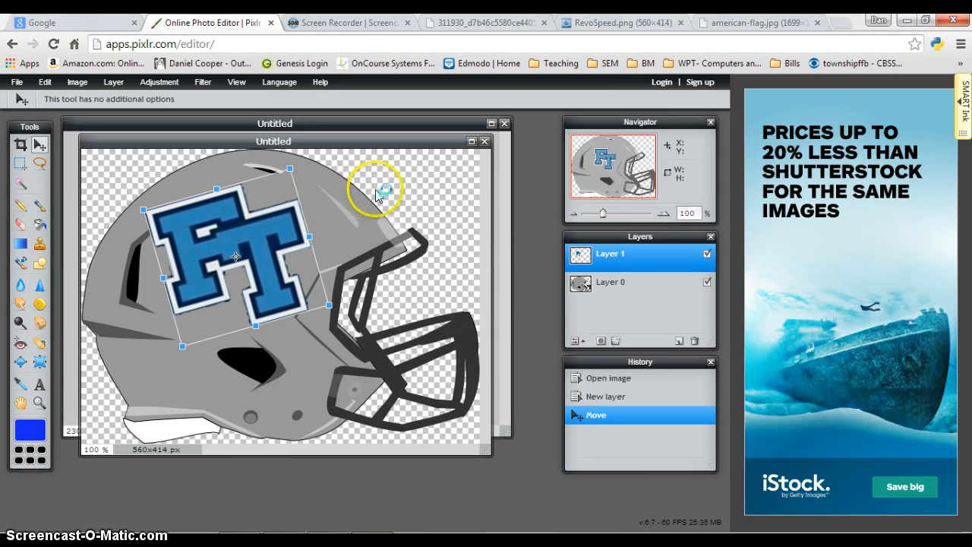
{"action": "left_click", "coordinate": [400, 192]}
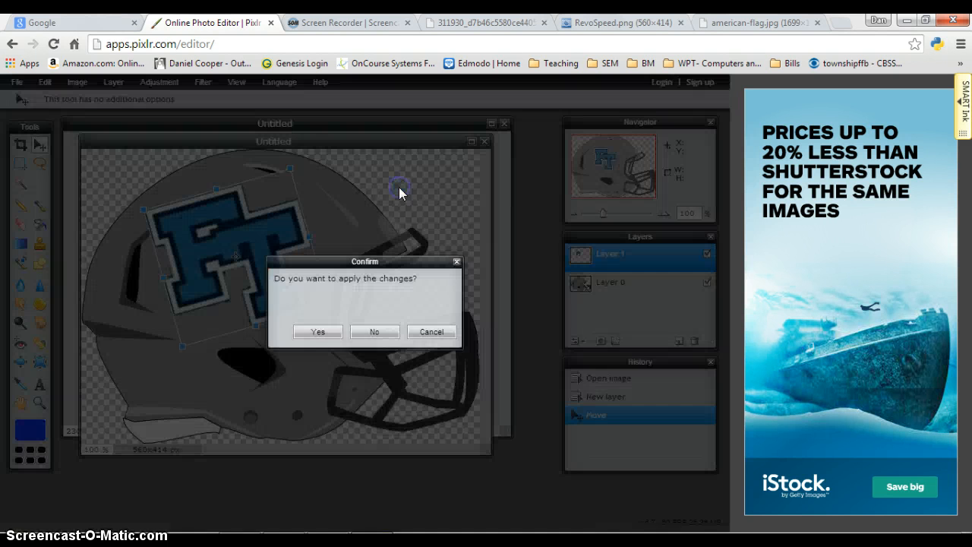
{"action": "left_click", "coordinate": [313, 331]}
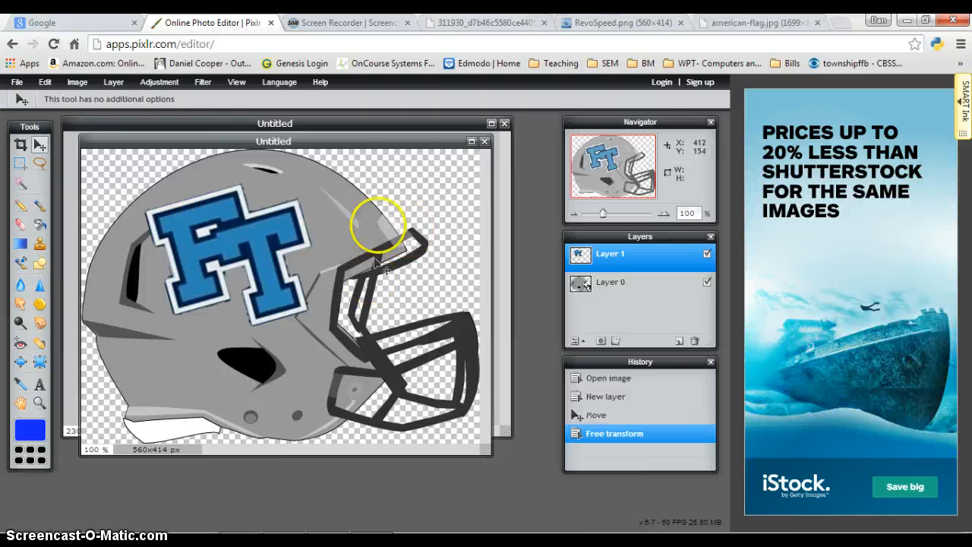
{"action": "left_click", "coordinate": [16, 81]}
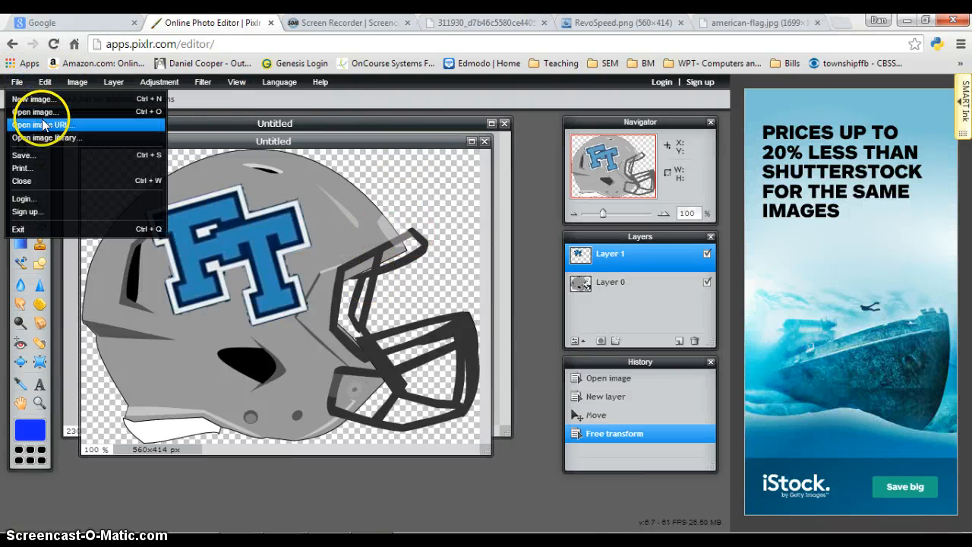
{"action": "left_click", "coordinate": [43, 124]}
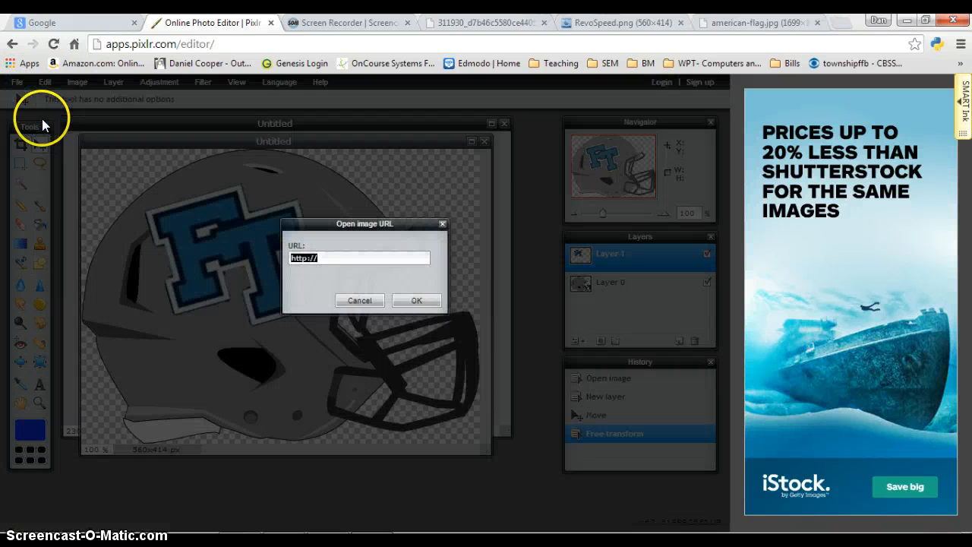
{"action": "left_click", "coordinate": [733, 29]}
{"action": "left_click", "coordinate": [525, 42]}
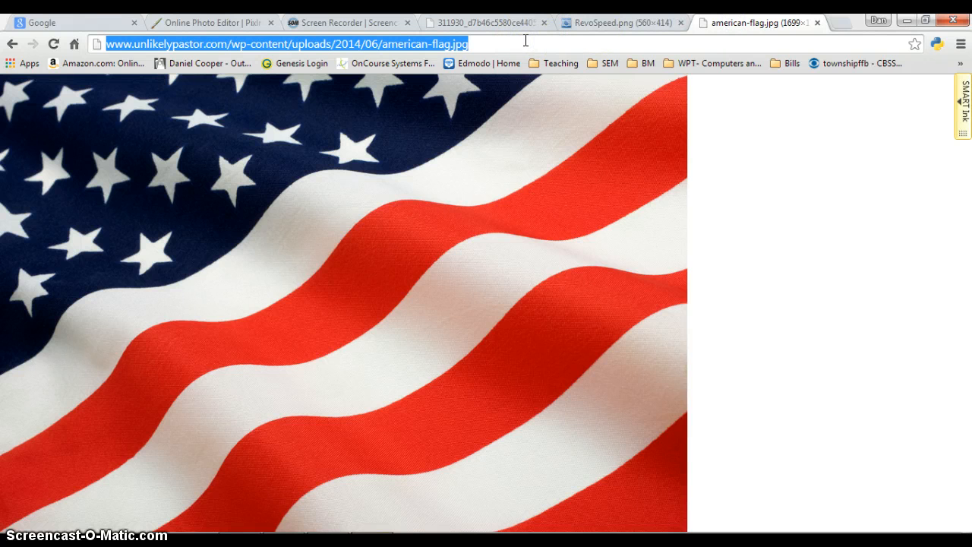
{"action": "left_click", "coordinate": [261, 19]}
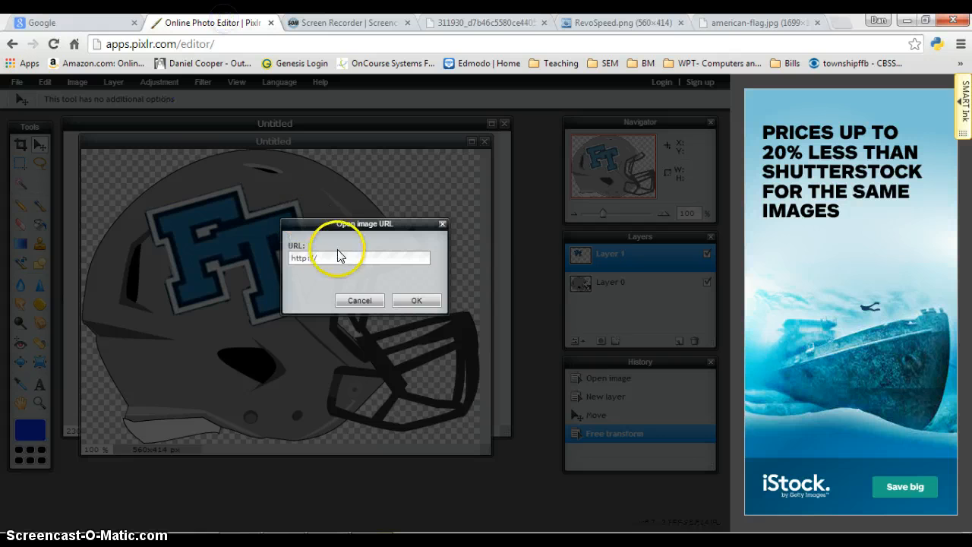
{"action": "key", "text": "ctrl+v"}
{"action": "left_click", "coordinate": [416, 300]}
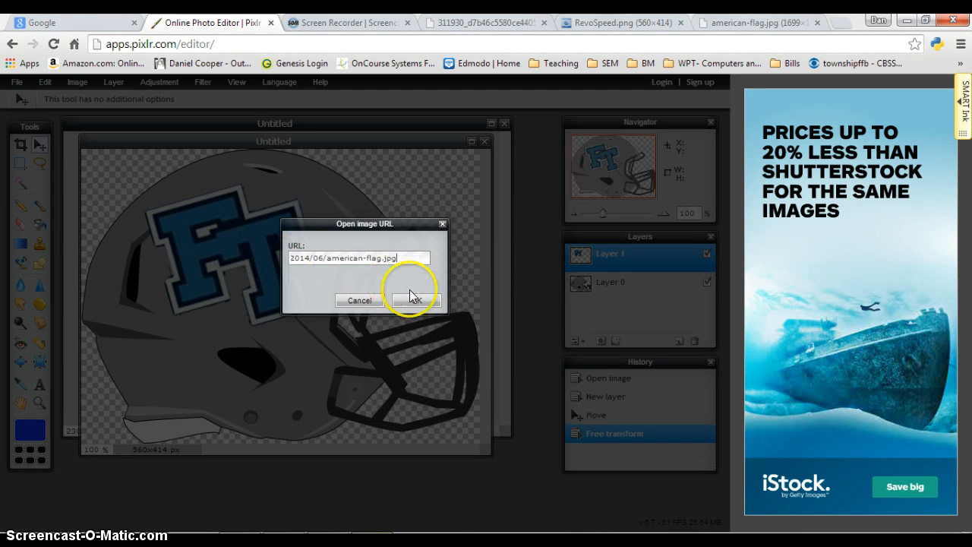
{"action": "left_click", "coordinate": [583, 282]}
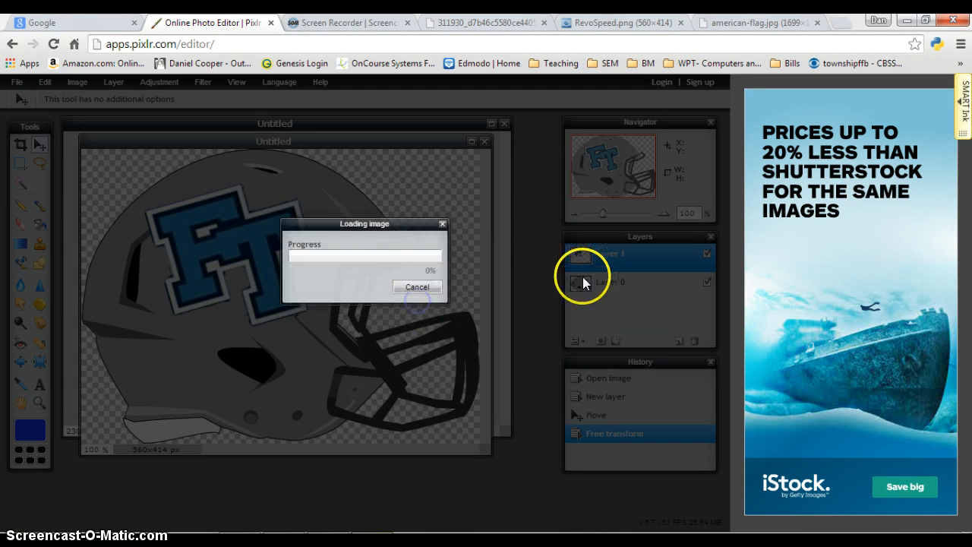
Step: Copy the entire American flag image and paste it into the helmet image as a new layer
{"action": "left_click", "coordinate": [470, 385]}
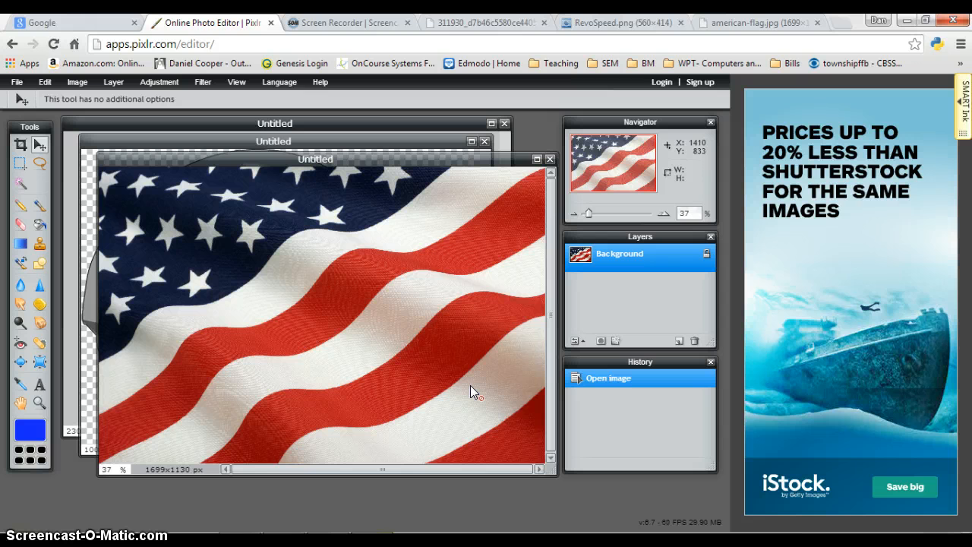
{"action": "key", "text": "ctrl+a"}
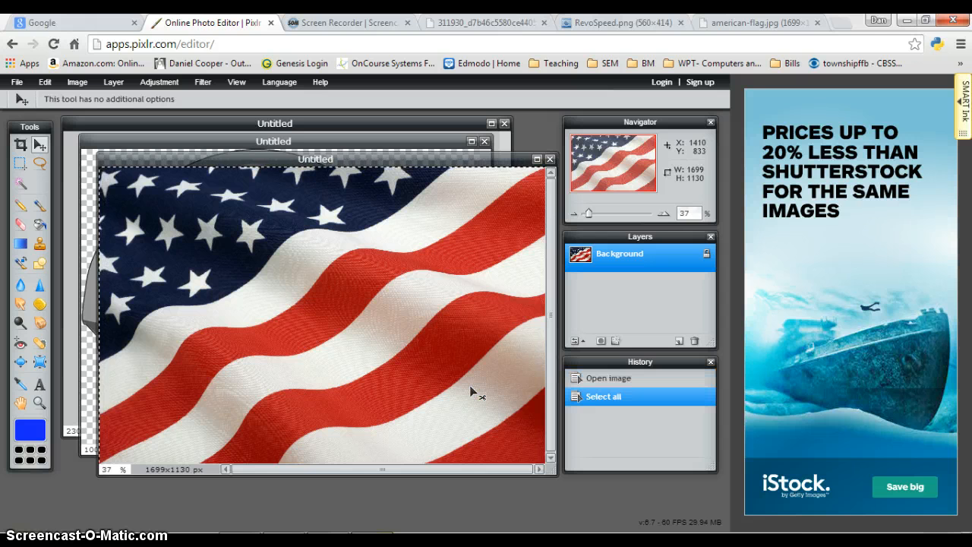
{"action": "key", "text": "ctrl+c"}
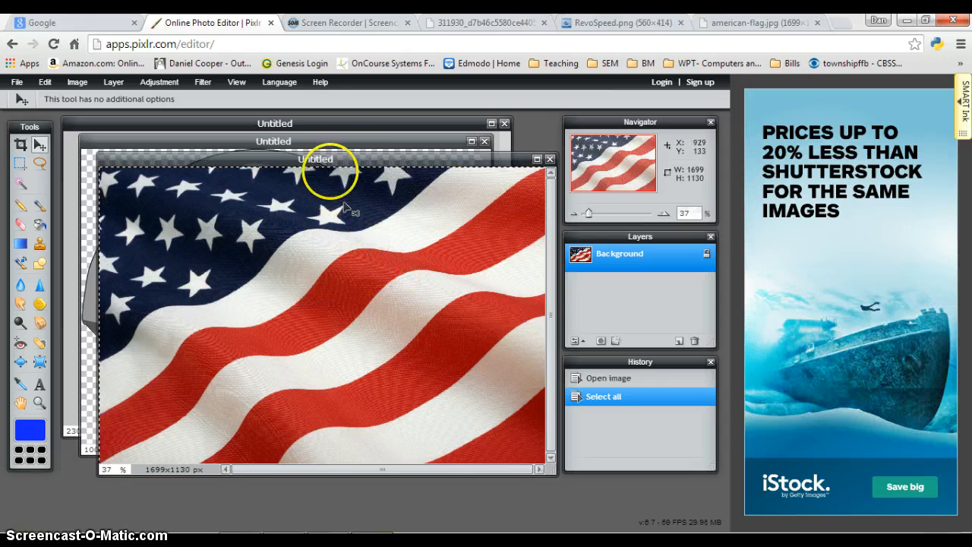
{"action": "left_click", "coordinate": [330, 142]}
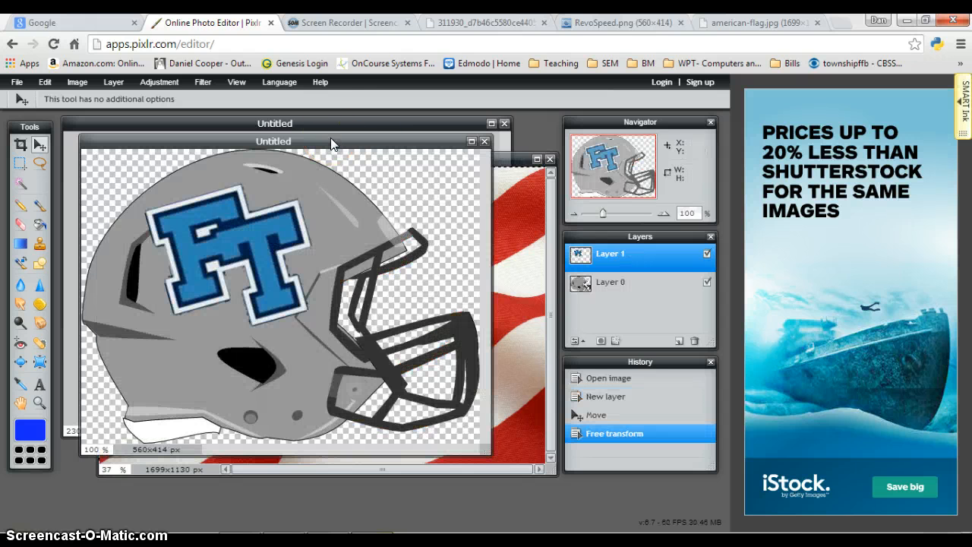
{"action": "key", "text": "ctrl+v"}
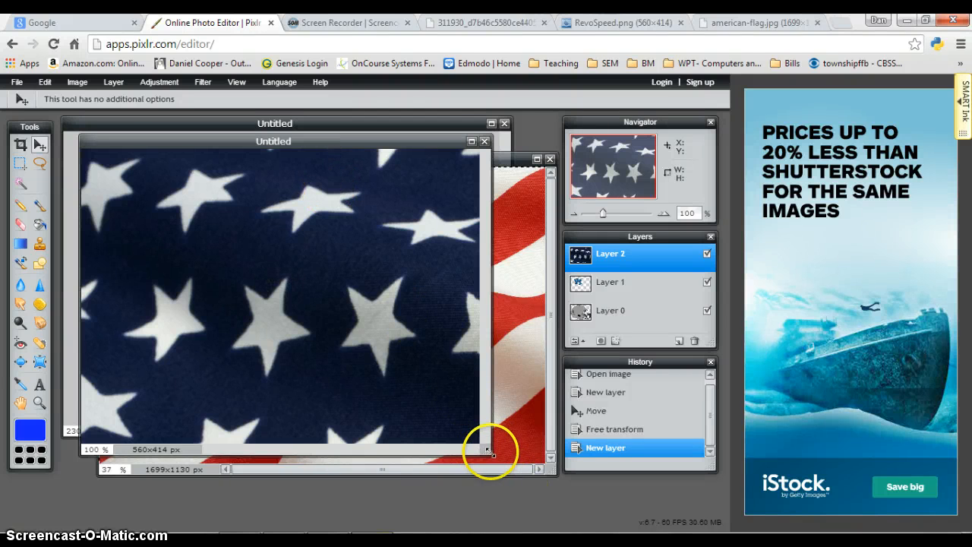
Step: Shrink the flag layer with Free transform until it covers the helmet shell, apply the changes, and nudge it slightly up
{"action": "left_click_drag", "start_coordinate": [490, 454], "coordinate": [581, 521]}
{"action": "left_click_drag", "start_coordinate": [433, 140], "coordinate": [406, 108]}
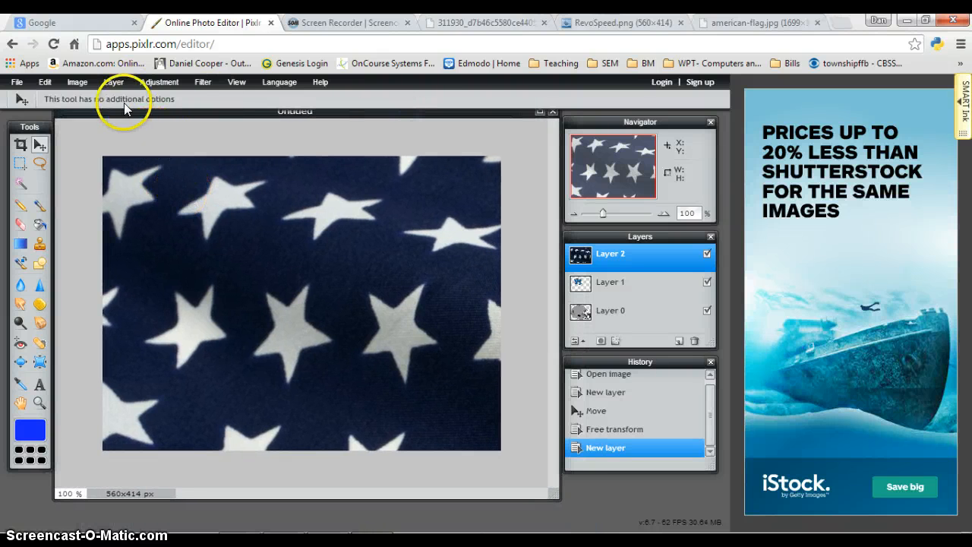
{"action": "left_click", "coordinate": [47, 84]}
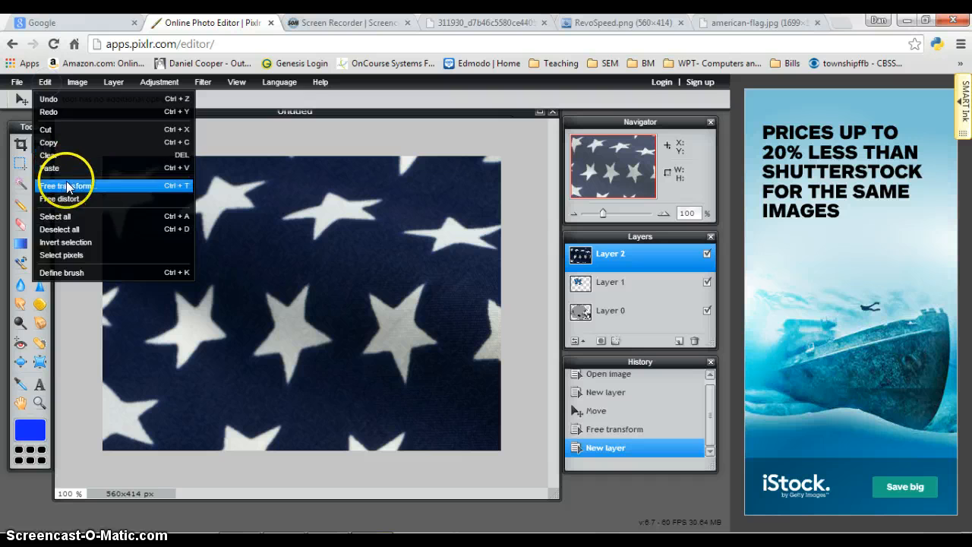
{"action": "left_click", "coordinate": [66, 182]}
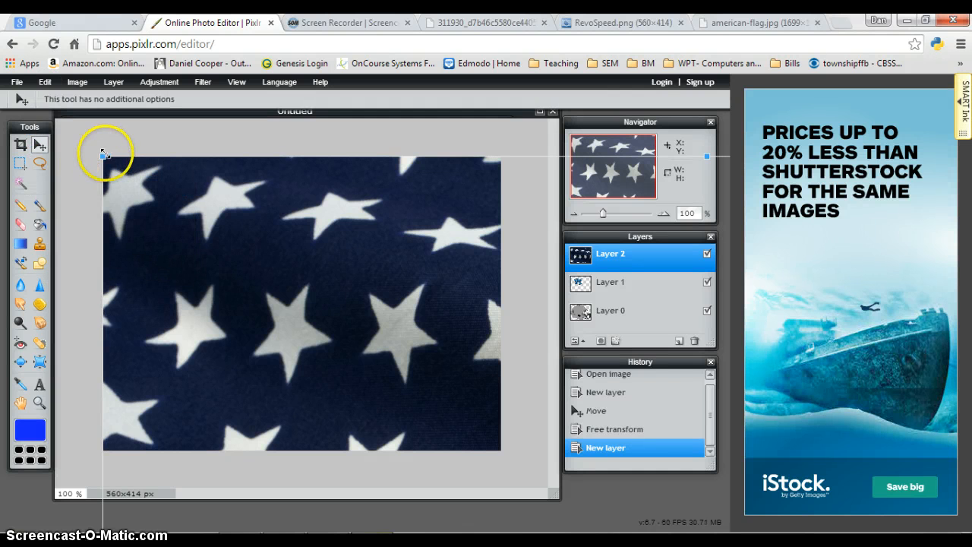
{"action": "left_click_drag", "start_coordinate": [103, 156], "coordinate": [139, 174]}
{"action": "left_click_drag", "start_coordinate": [250, 315], "coordinate": [398, 377]}
{"action": "left_click_drag", "start_coordinate": [299, 326], "coordinate": [327, 301]}
{"action": "left_click_drag", "start_coordinate": [461, 417], "coordinate": [472, 443]}
{"action": "left_click_drag", "start_coordinate": [401, 368], "coordinate": [419, 393]}
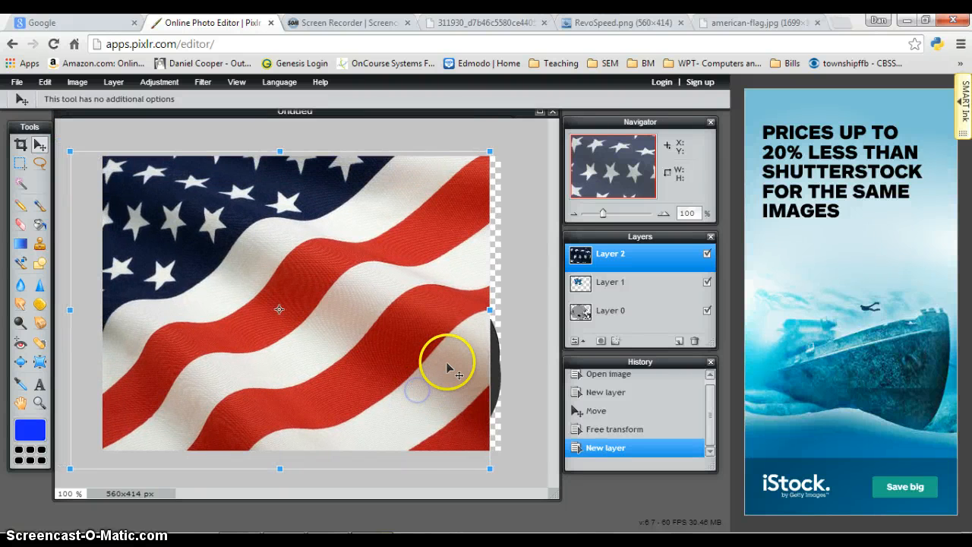
{"action": "left_click", "coordinate": [582, 311]}
{"action": "left_click", "coordinate": [318, 332]}
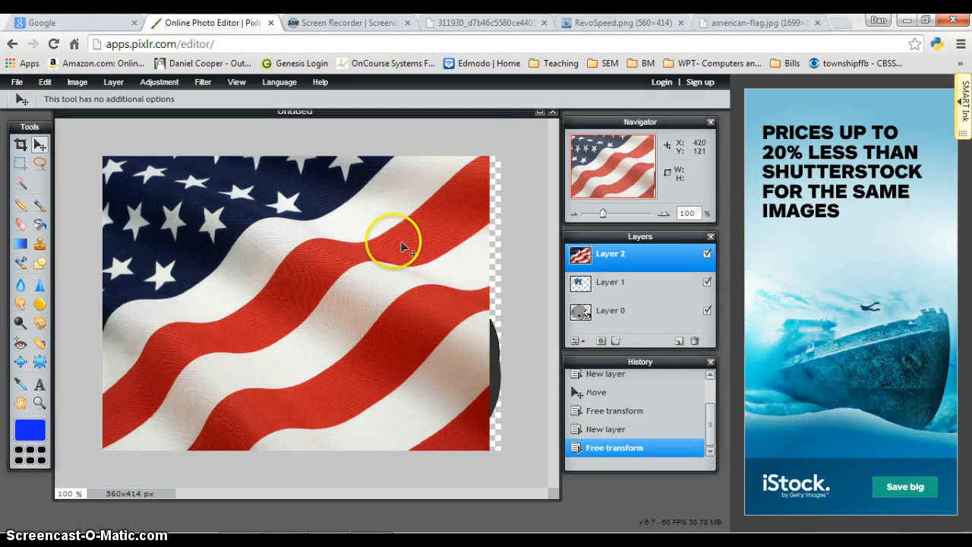
{"action": "mouse_move", "coordinate": [401, 243]}
{"action": "left_mouse_down"}
{"action": "mouse_move", "coordinate": [400, 232]}
{"action": "mouse_move", "coordinate": [396, 243]}
{"action": "left_mouse_up"}
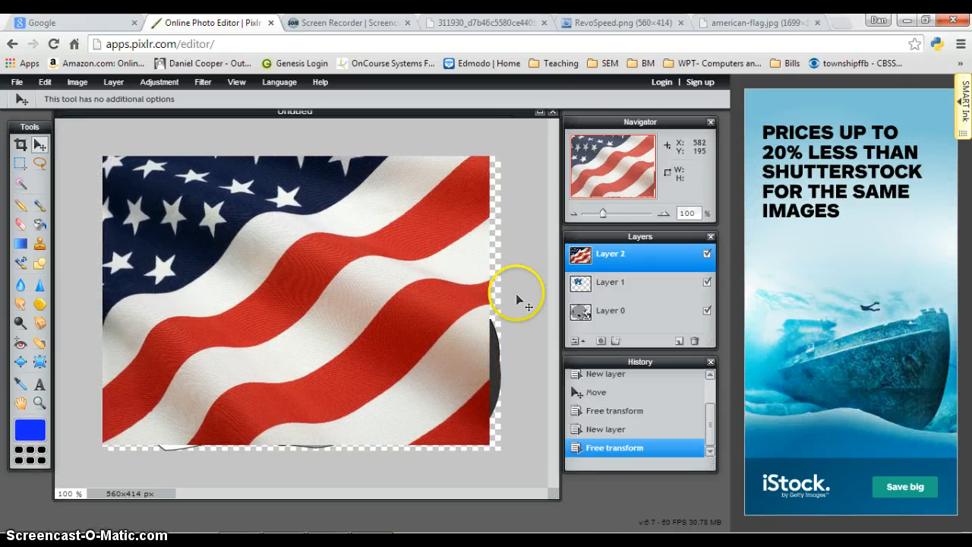
Step: Hide and show the flag, FT logo and helmet layers to examine what each one contains
{"action": "left_click", "coordinate": [707, 255]}
{"action": "left_click", "coordinate": [707, 283]}
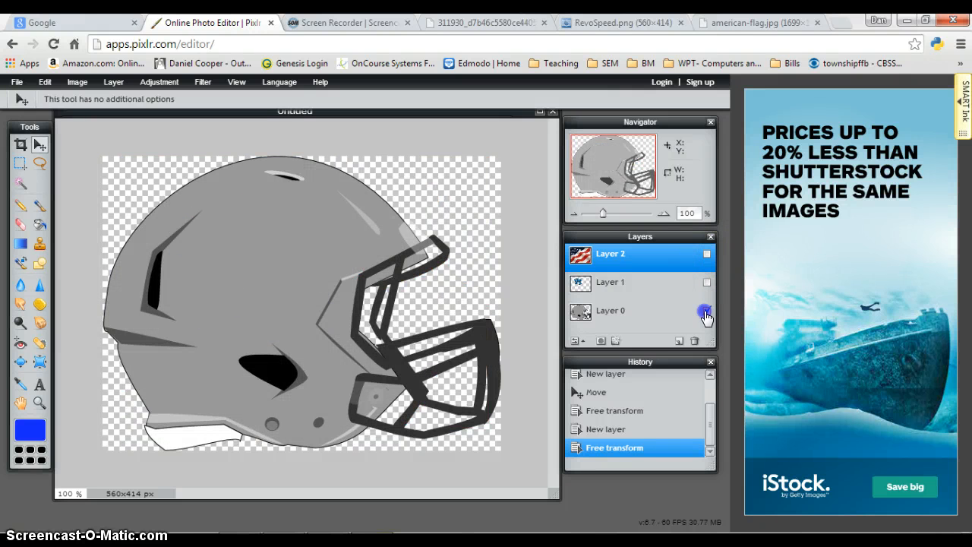
{"action": "left_click", "coordinate": [705, 313]}
{"action": "left_click", "coordinate": [708, 255]}
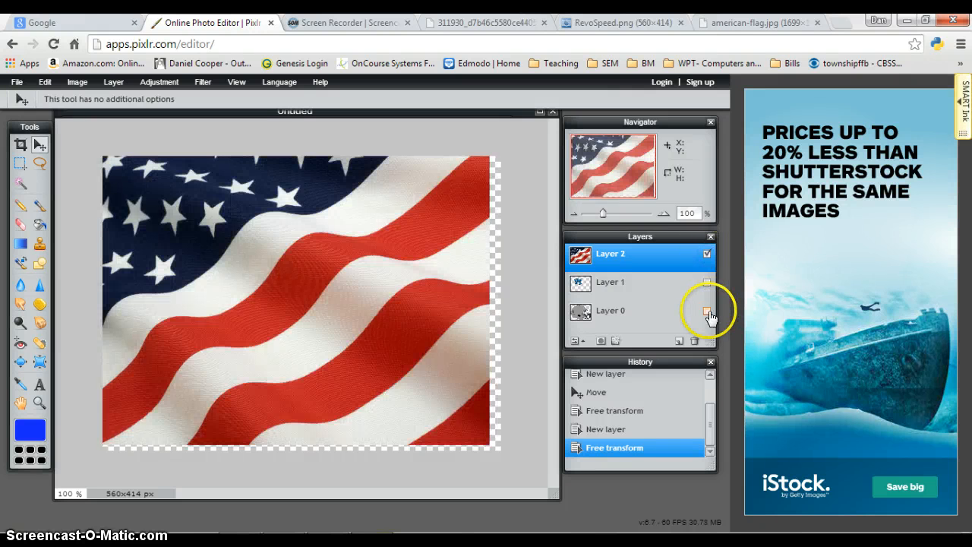
{"action": "left_click", "coordinate": [707, 311]}
{"action": "left_click", "coordinate": [709, 283]}
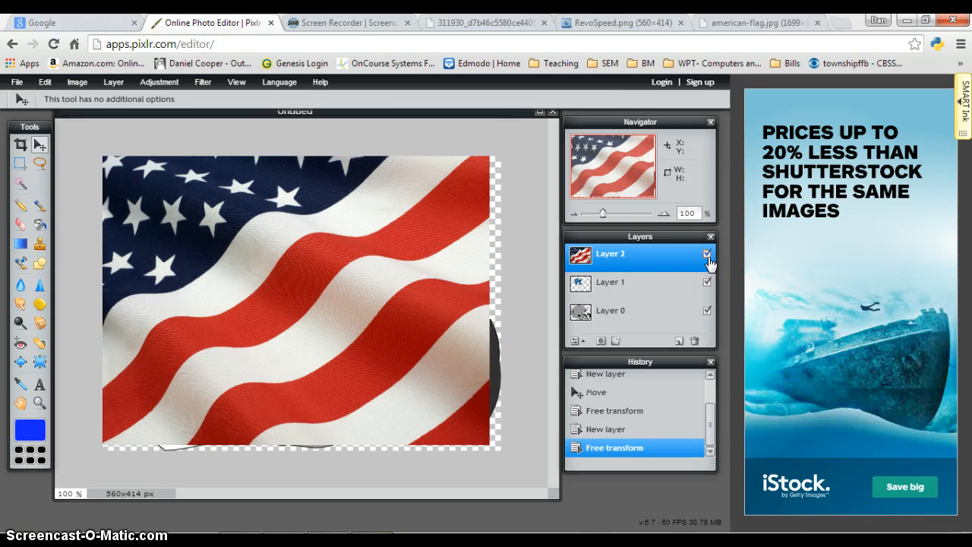
Step: Place the FT logo layer above the flag layer, and select the grey helmet shell on Layer 0 with the Wand tool
{"action": "left_click_drag", "start_coordinate": [630, 282], "coordinate": [622, 253]}
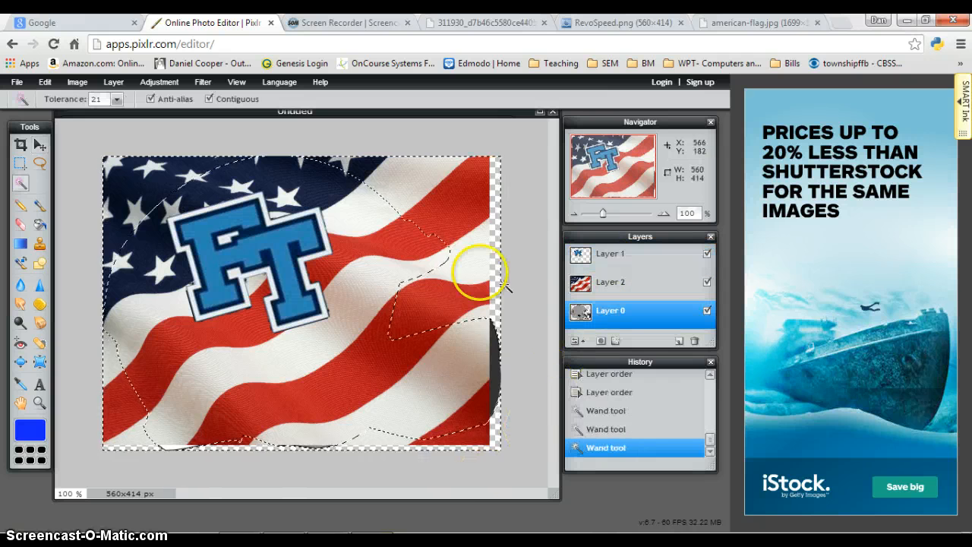
{"action": "left_click", "coordinate": [631, 291]}
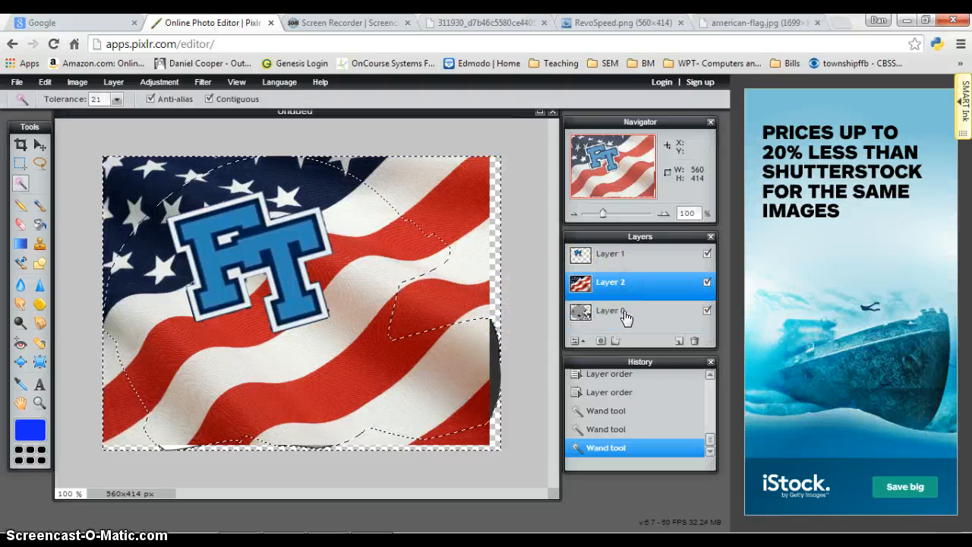
{"action": "left_click", "coordinate": [627, 313]}
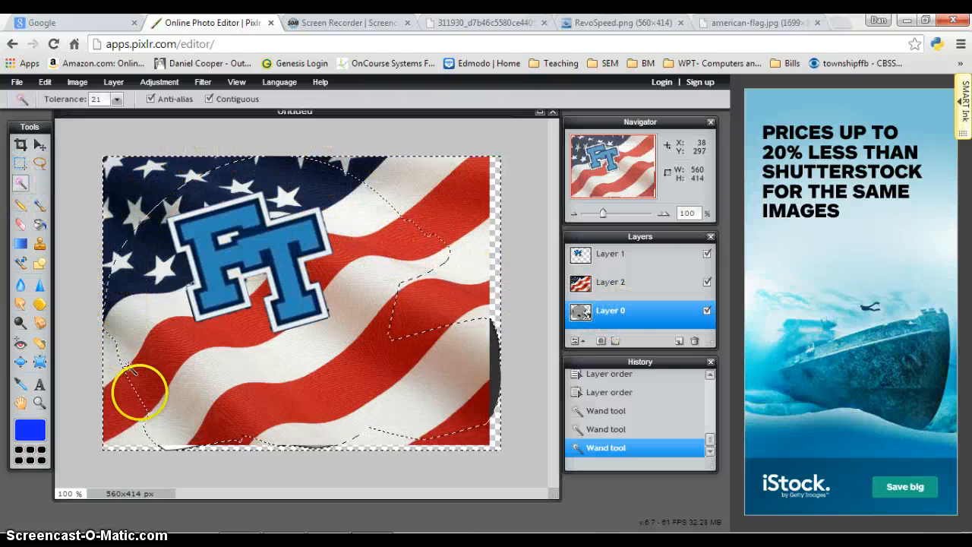
{"action": "left_click", "coordinate": [339, 226]}
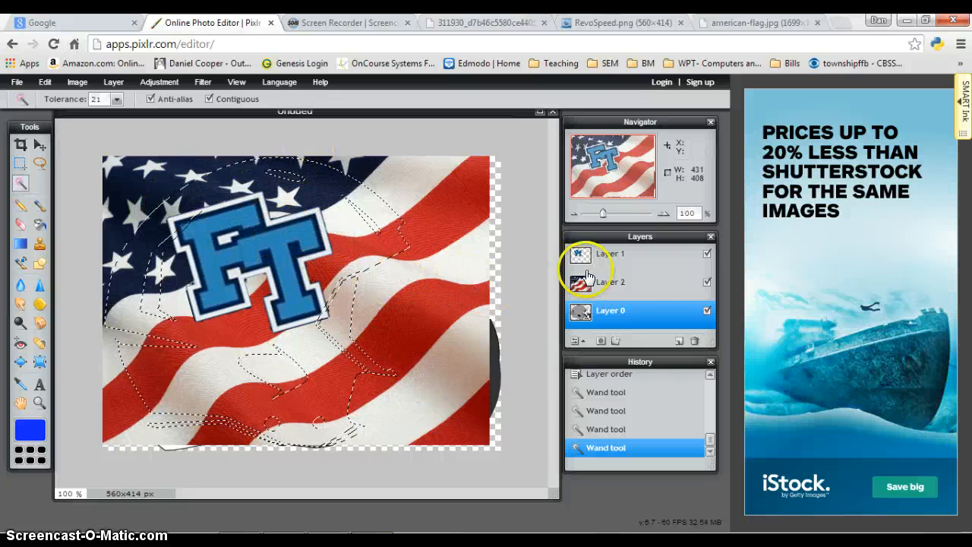
Step: Invert the selection on Layer 2, clear the flag outside the helmet shell, and deselect all
{"action": "left_click", "coordinate": [623, 290]}
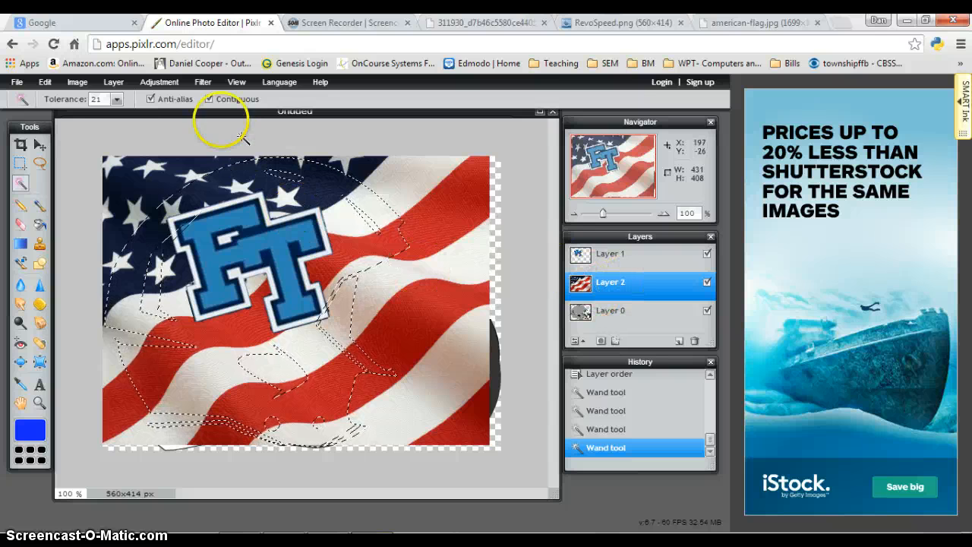
{"action": "left_click", "coordinate": [45, 81]}
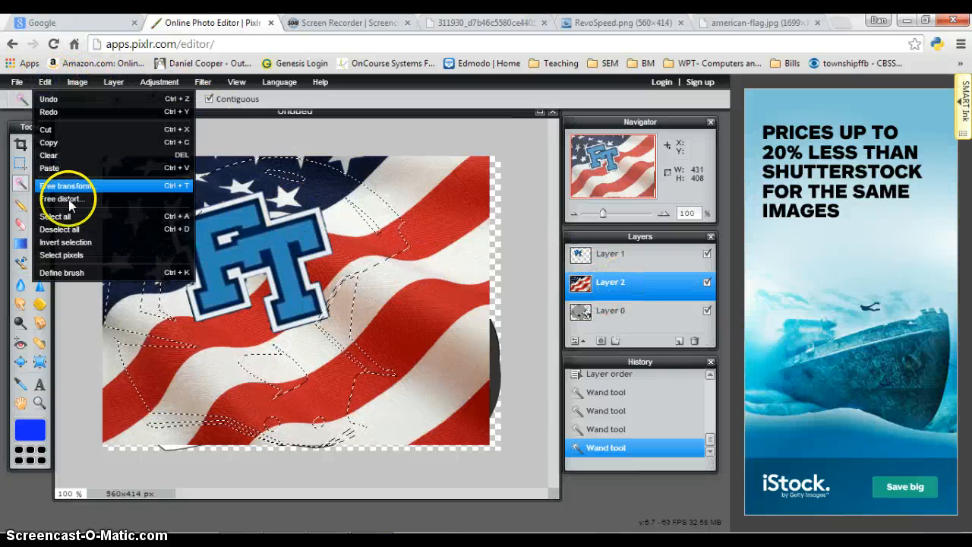
{"action": "left_click", "coordinate": [69, 242]}
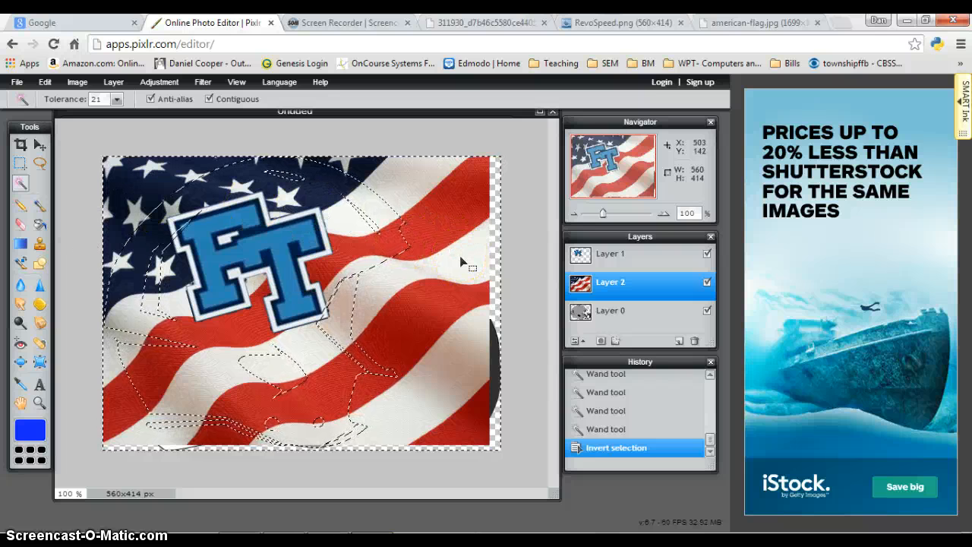
{"action": "key", "text": "Delete"}
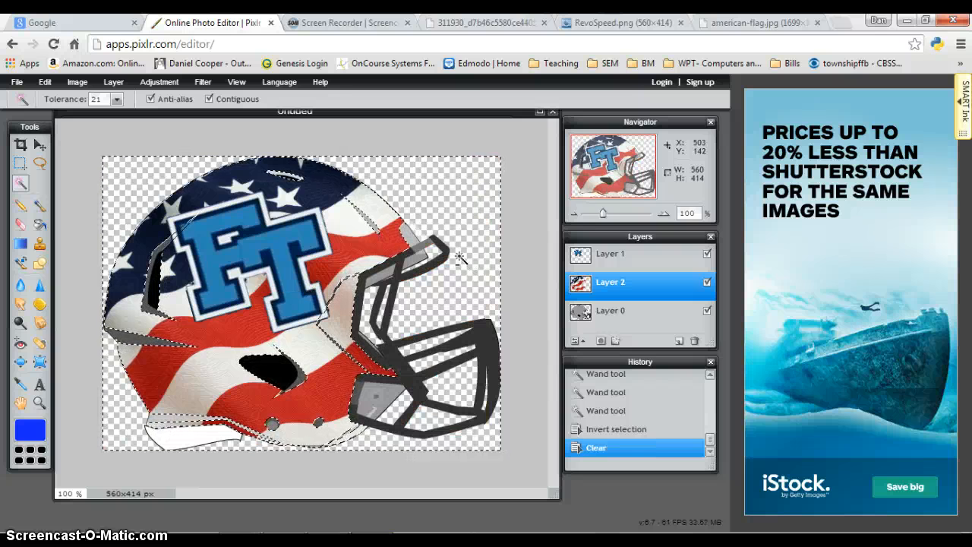
{"action": "key", "text": "ctrl+d"}
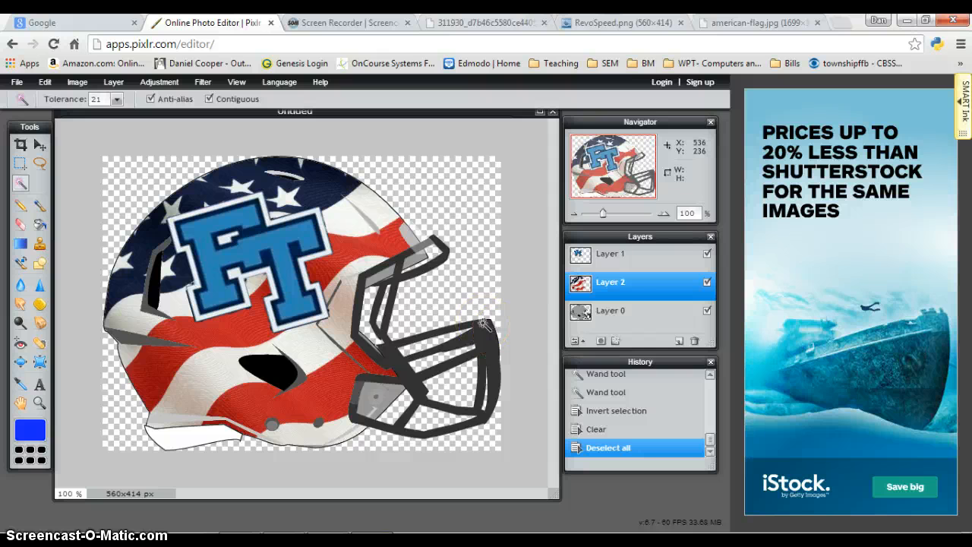
Step: Try the Darken, Erase, Overlay and Screen blend modes on the flag layer, and return it to Normal
{"action": "left_click", "coordinate": [575, 339]}
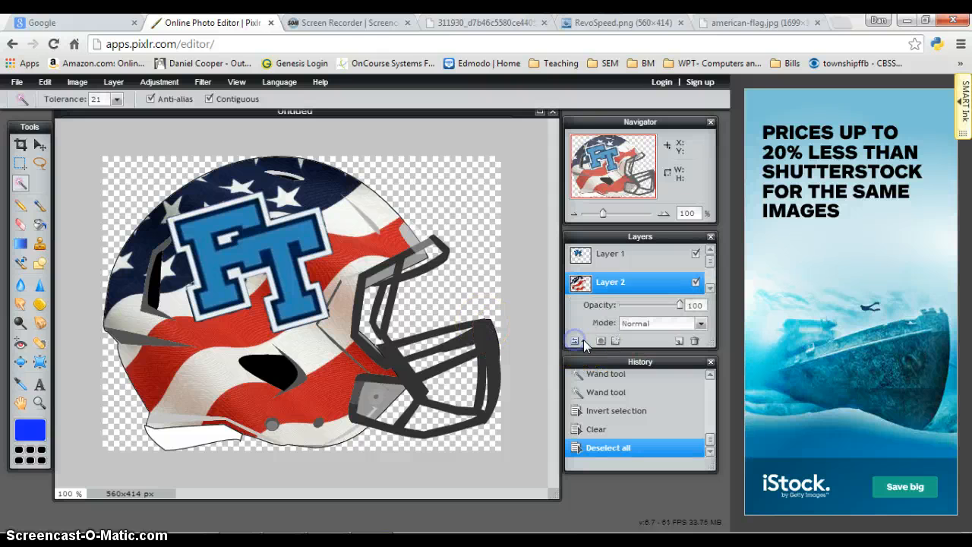
{"action": "left_click_drag", "start_coordinate": [682, 305], "coordinate": [707, 326]}
{"action": "left_click", "coordinate": [705, 324]}
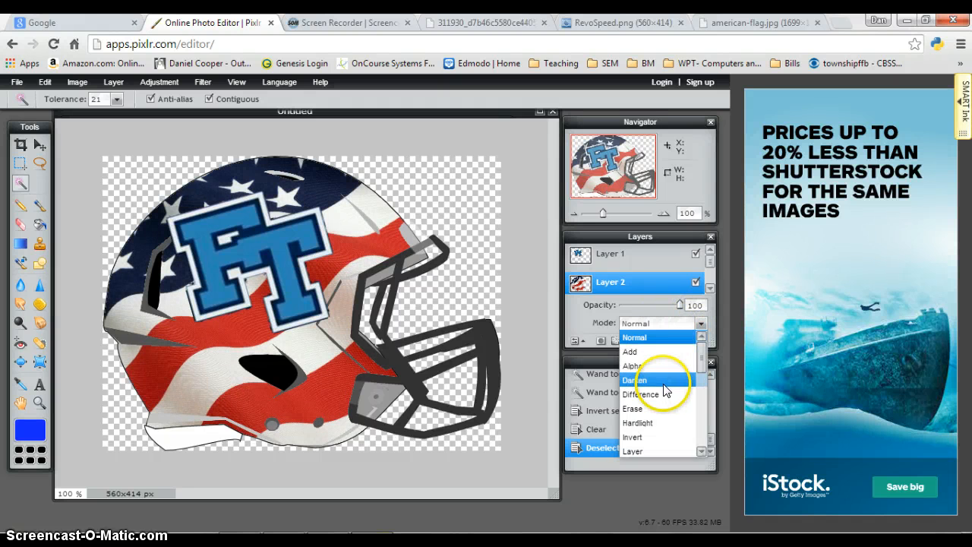
{"action": "left_click", "coordinate": [667, 382]}
{"action": "left_click", "coordinate": [701, 325]}
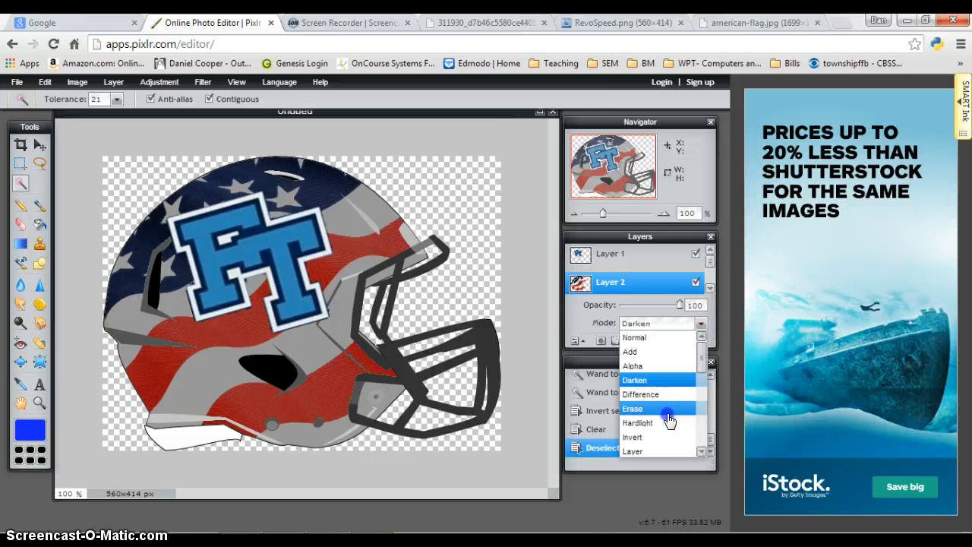
{"action": "left_click", "coordinate": [669, 416]}
{"action": "left_click", "coordinate": [701, 326]}
{"action": "scroll", "coordinate": [649, 444], "scroll_direction": "down", "scroll_amount": 2}
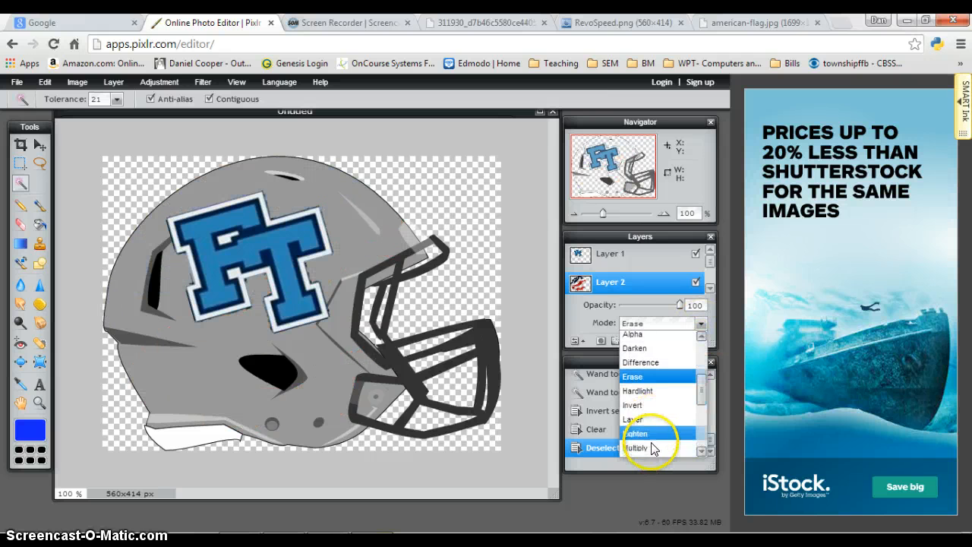
{"action": "left_click", "coordinate": [637, 430]}
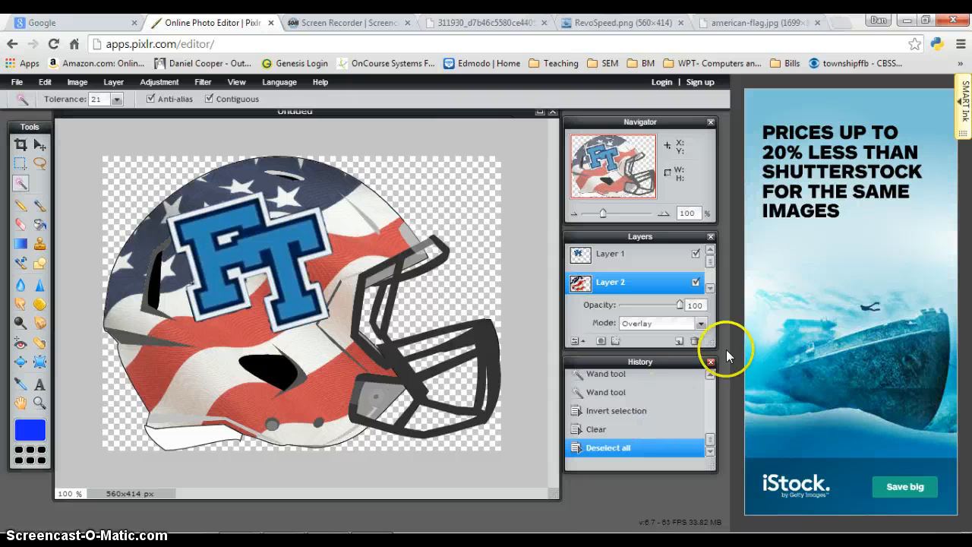
{"action": "left_click", "coordinate": [701, 325]}
{"action": "left_click", "coordinate": [660, 446]}
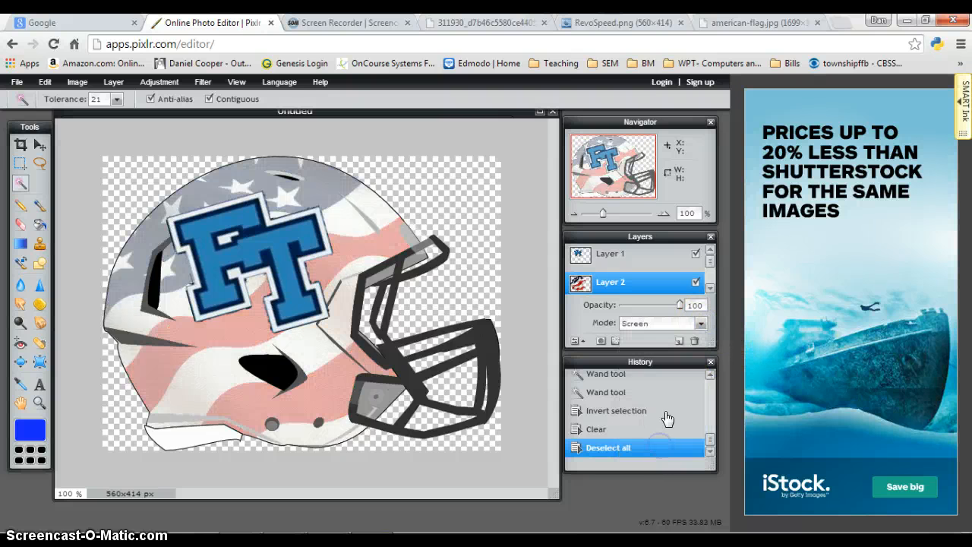
{"action": "left_click", "coordinate": [699, 325]}
{"action": "scroll", "coordinate": [659, 398], "scroll_direction": "up", "scroll_amount": 3}
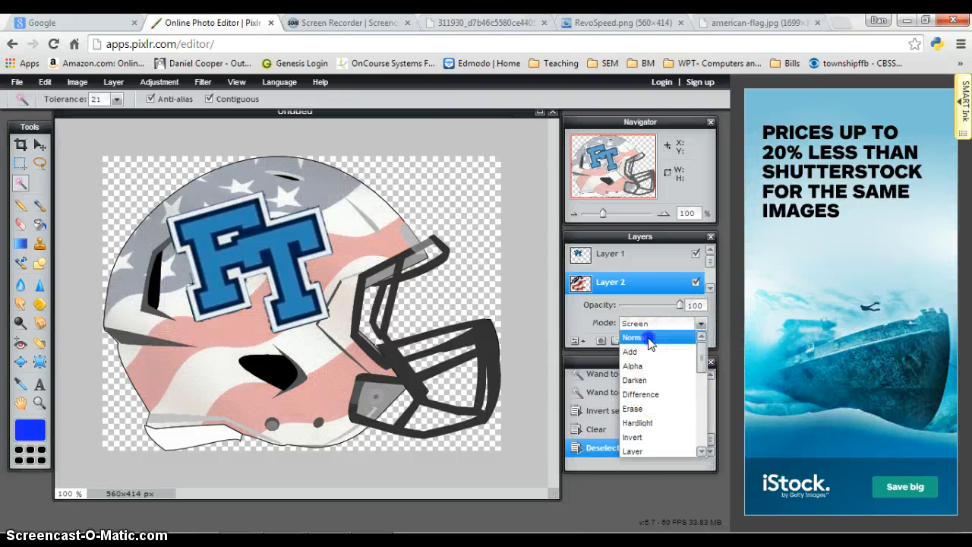
{"action": "left_click", "coordinate": [651, 339]}
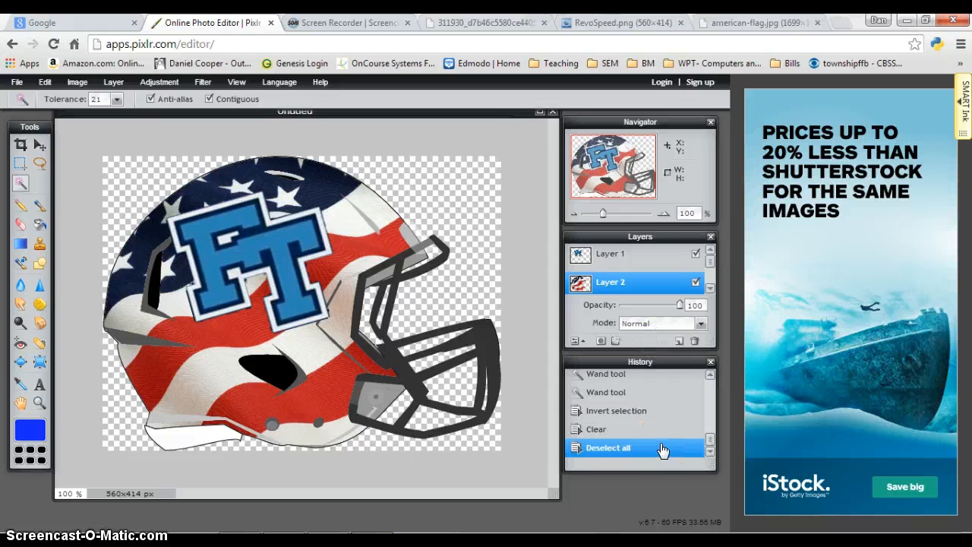